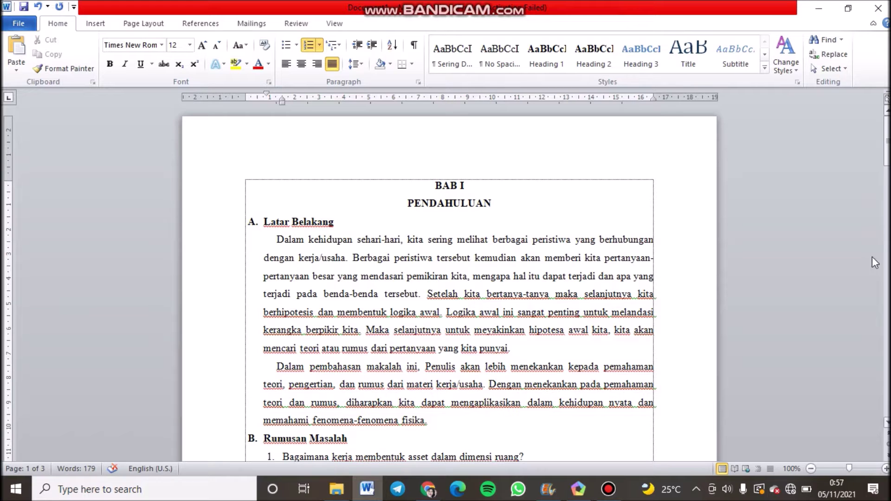
# Insert a Next Page section break right before the BAB I heading
pyautogui.click(435, 185)
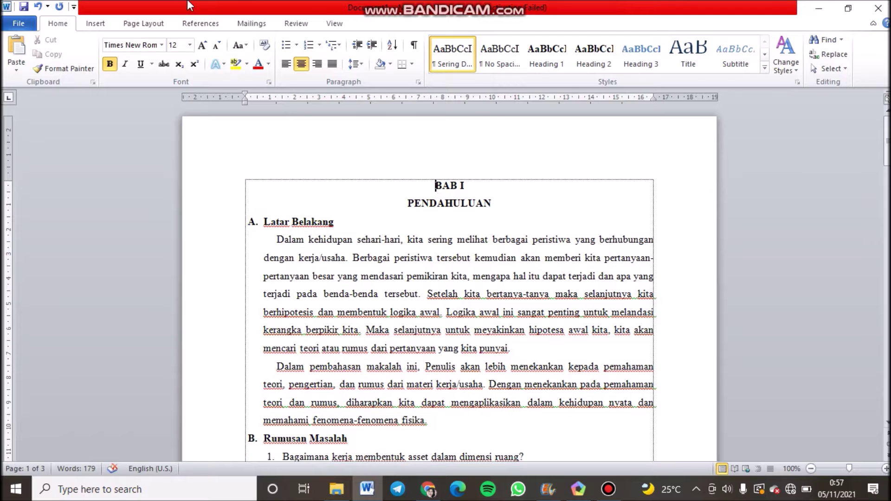
pyautogui.click(163, 23)
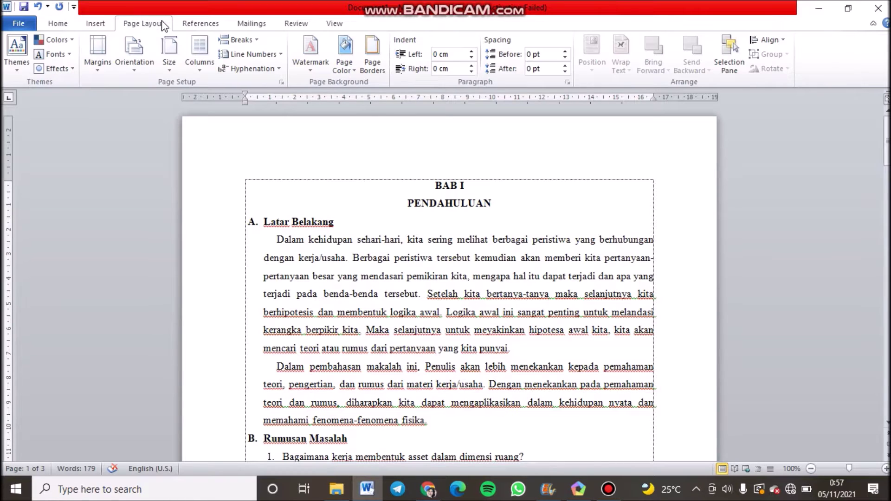
pyautogui.click(239, 40)
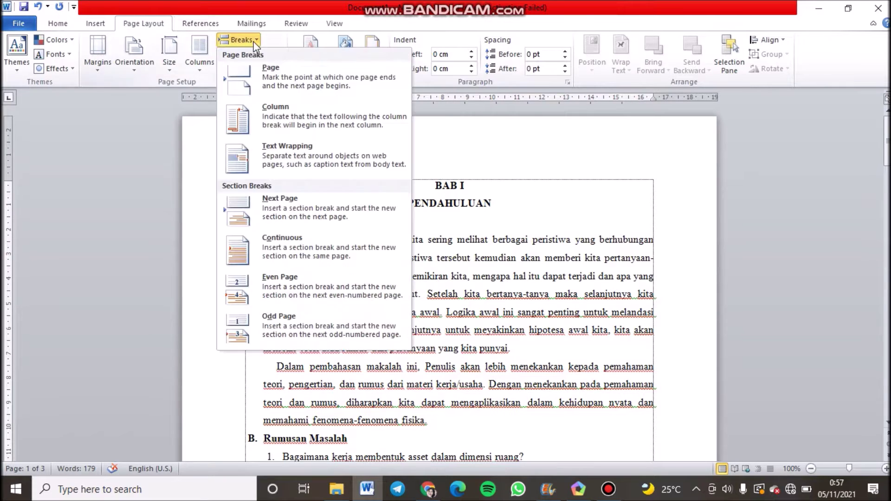
pyautogui.click(345, 205)
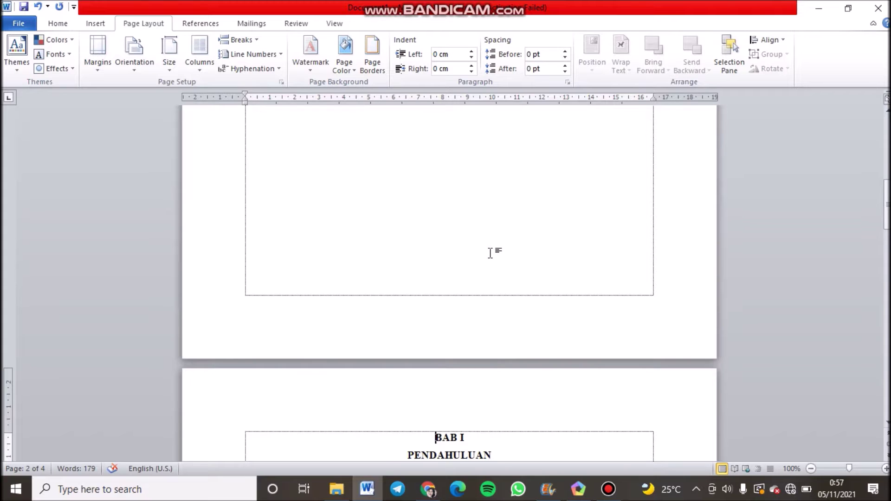
# Title the blank first page "DAFTAR ISI"
pyautogui.scroll(10, 490, 253)
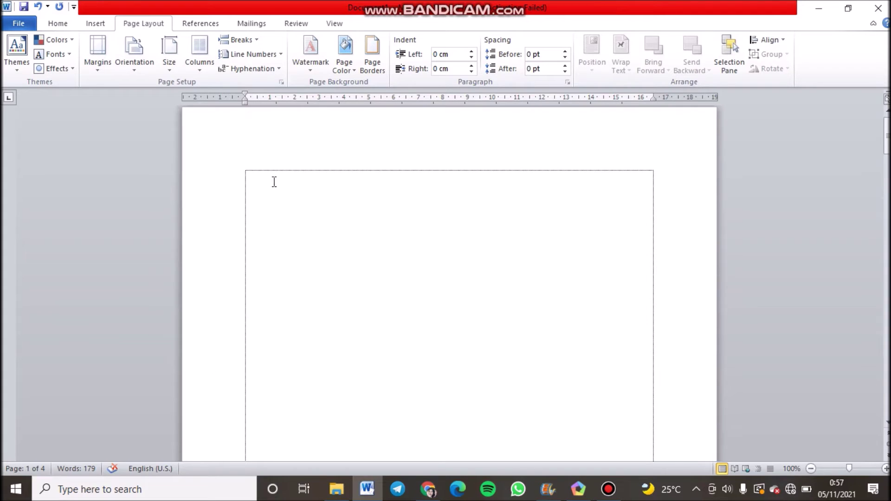
pyautogui.click(57, 23)
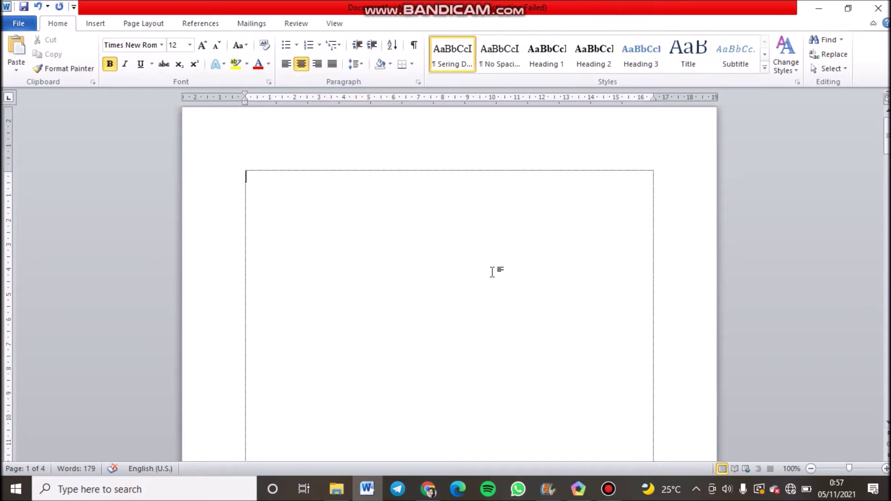
pyautogui.write('DAFTAR ')
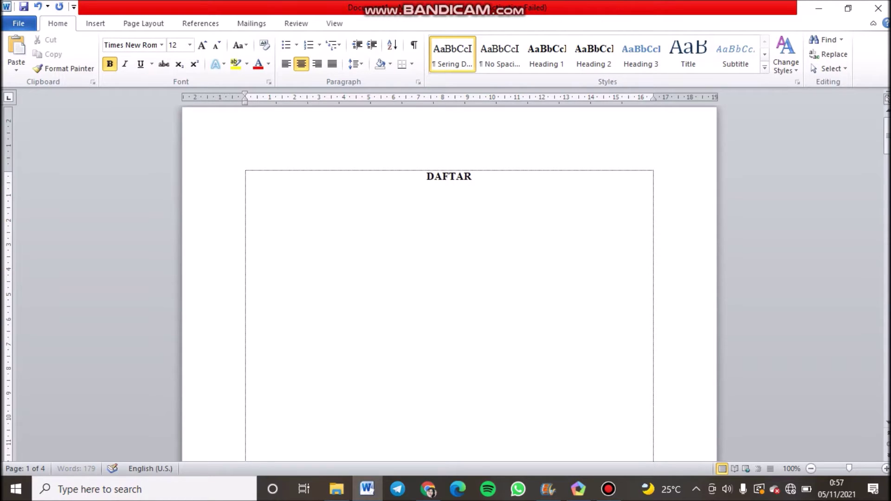
pyautogui.write('ISI')
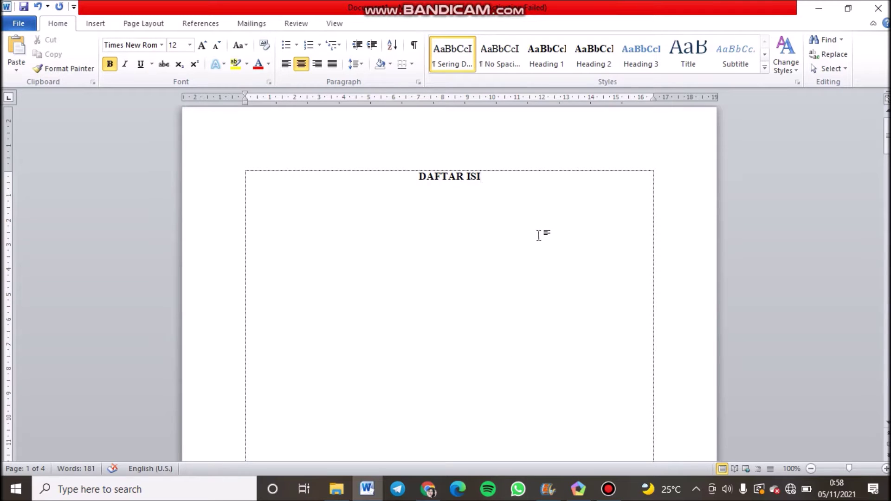
# Set the DAFTAR ISI section's page number format to i, ii, iii and start its numbering at iii
pyautogui.scroll(-8, 538, 232)
pyautogui.scroll(3, 525, 244)
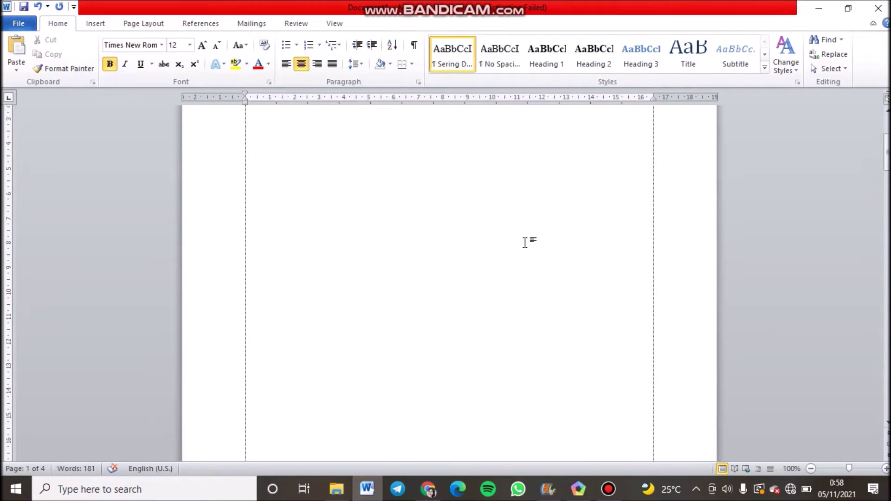
pyautogui.scroll(5, 525, 242)
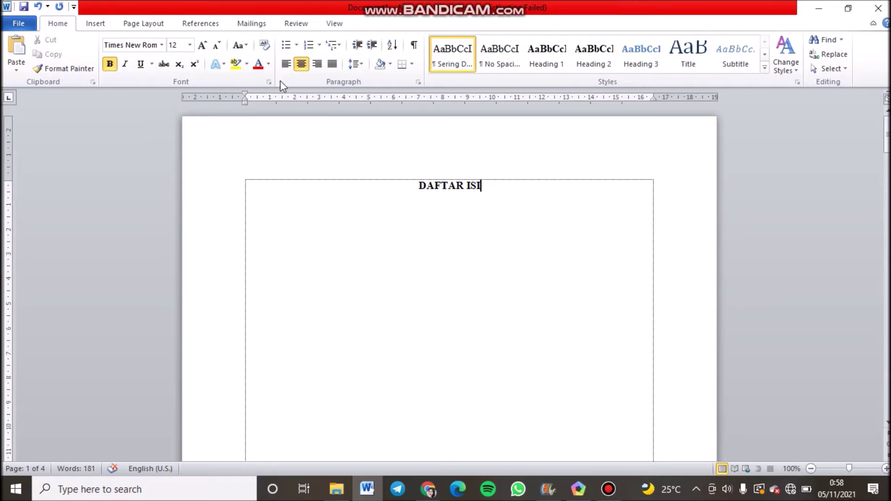
pyautogui.click(104, 30)
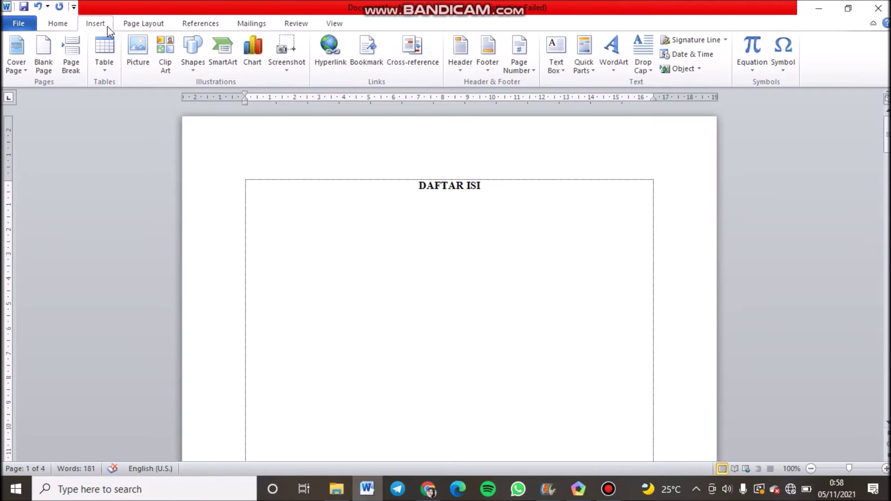
pyautogui.click(518, 55)
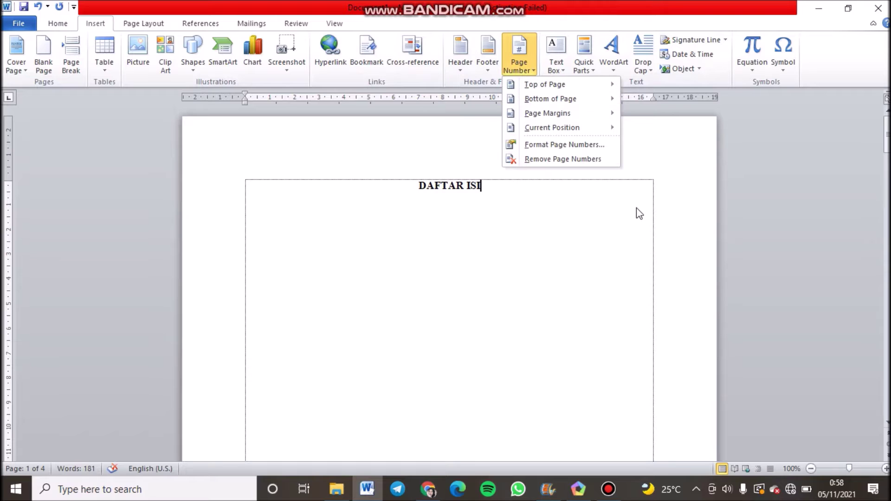
pyautogui.click(599, 147)
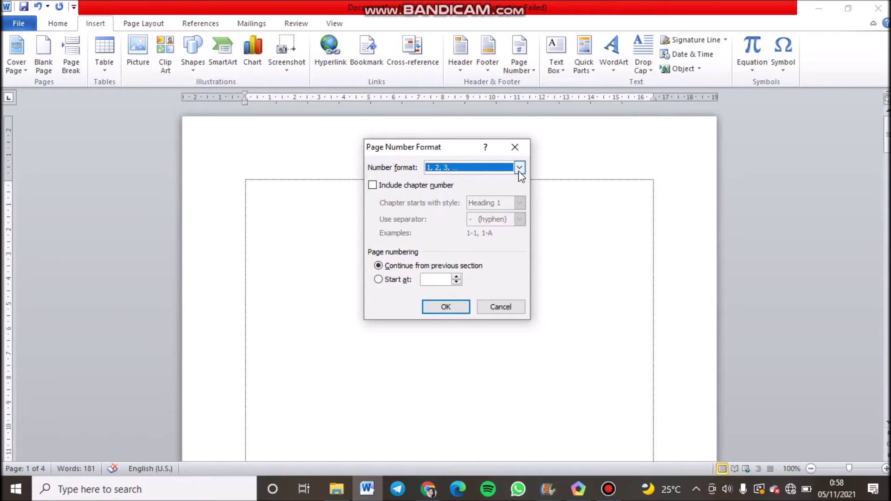
pyautogui.click(519, 168)
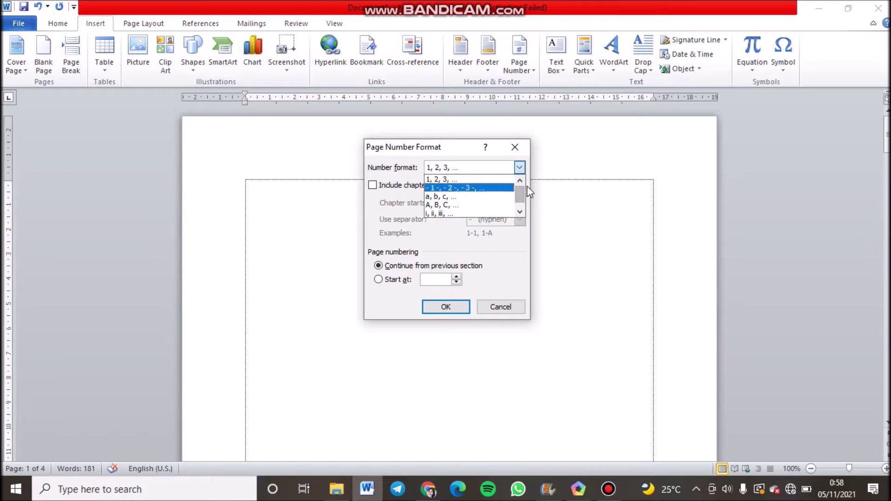
pyautogui.click(506, 214)
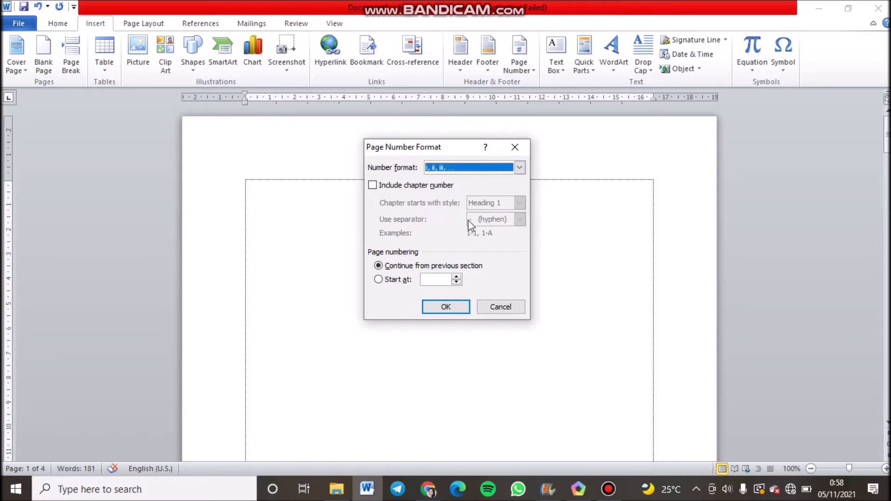
pyautogui.click(456, 277)
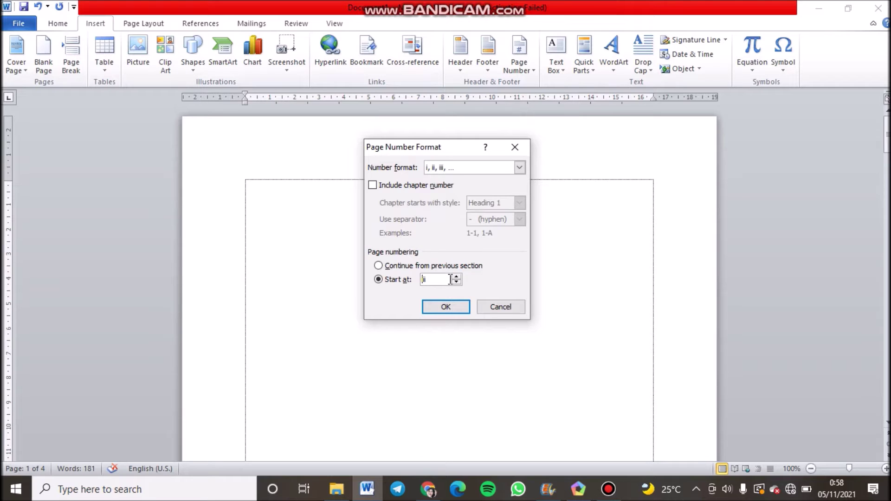
pyautogui.click(456, 306)
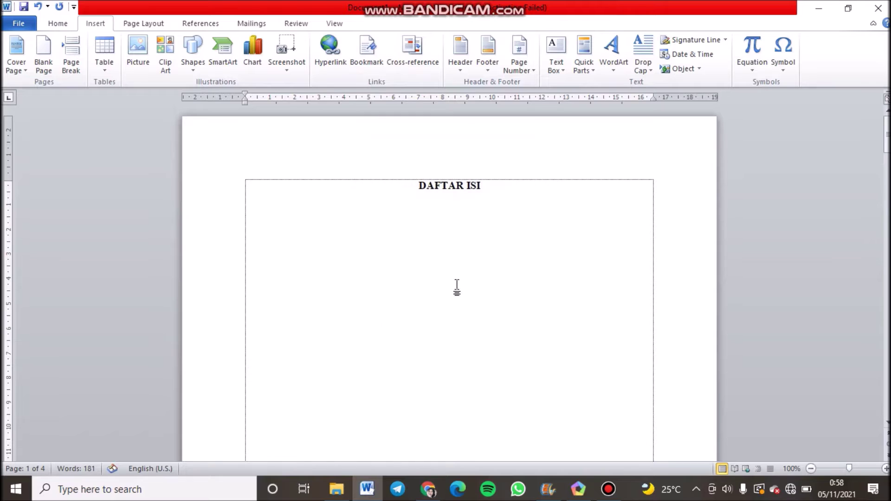
# Add page numbers at the bottom of the page in the Plain Number 2 style from the DAFTAR ISI section, and close the footer
pyautogui.scroll(-10, 457, 300)
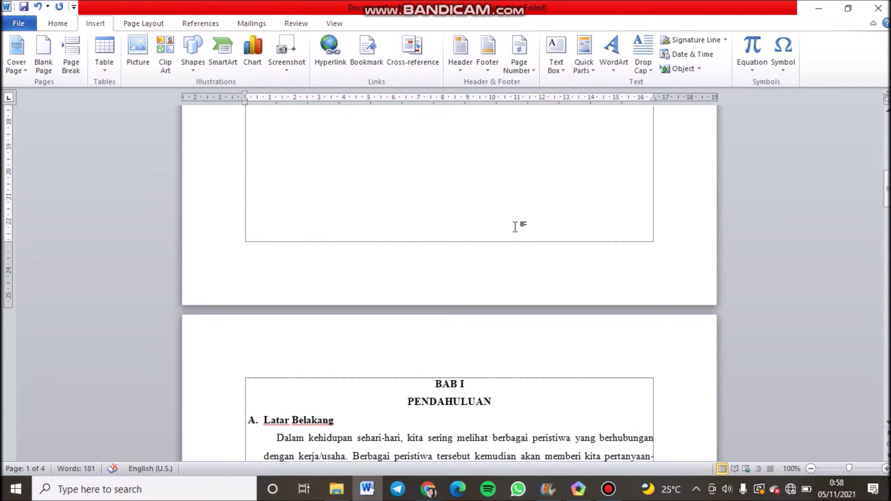
pyautogui.scroll(10, 515, 227)
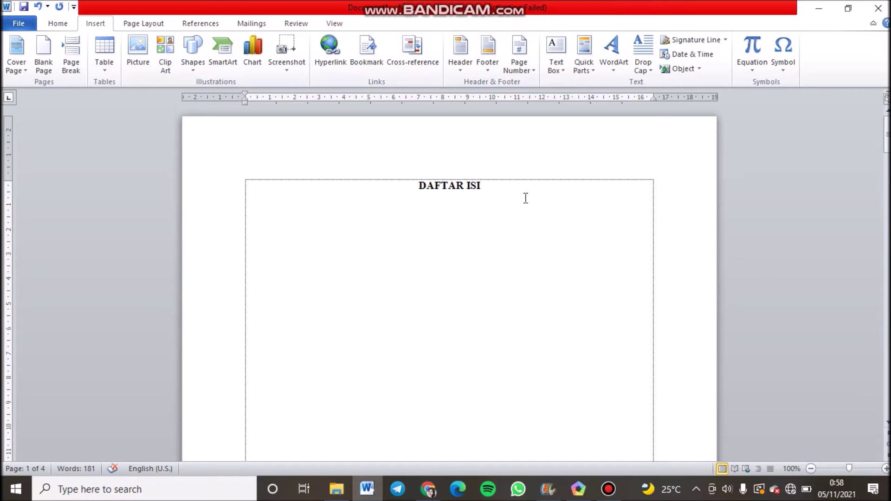
pyautogui.click(522, 73)
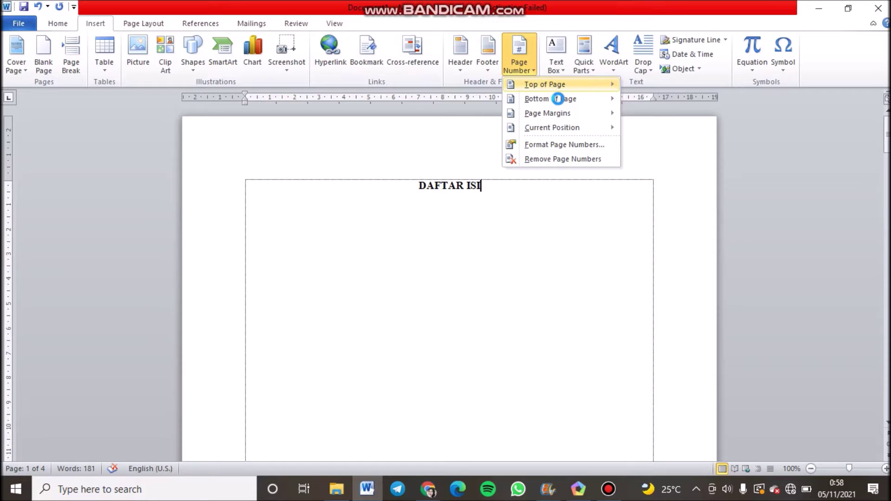
pyautogui.click(557, 99)
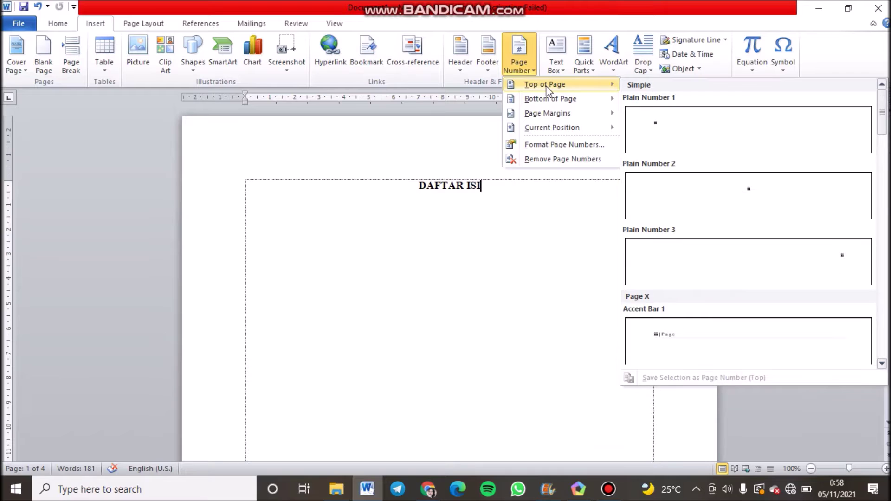
pyautogui.moveTo(570, 129)
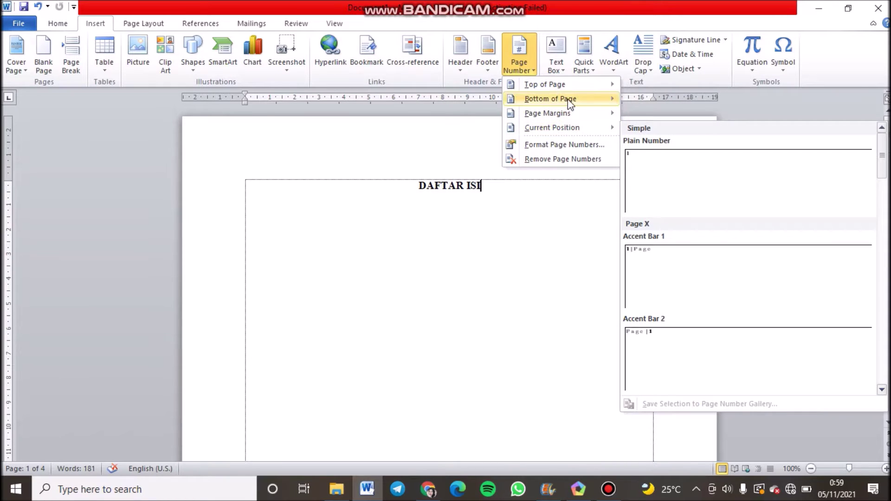
pyautogui.moveTo(569, 103)
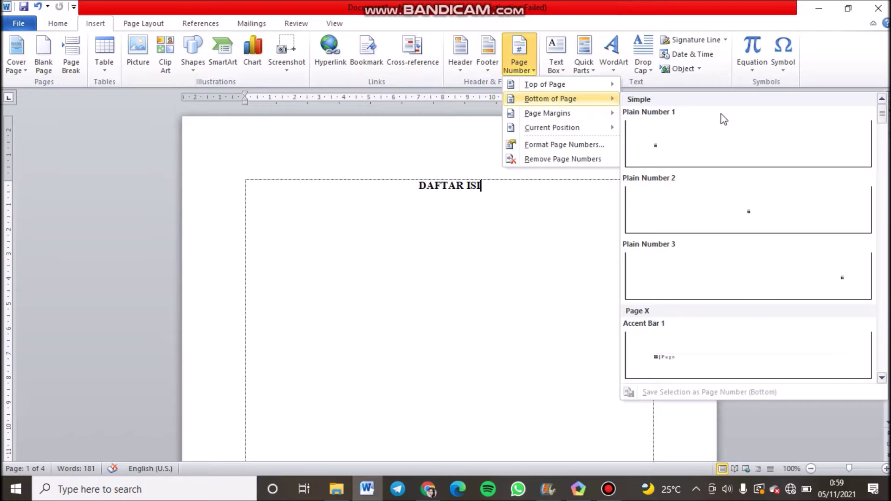
pyautogui.click(764, 205)
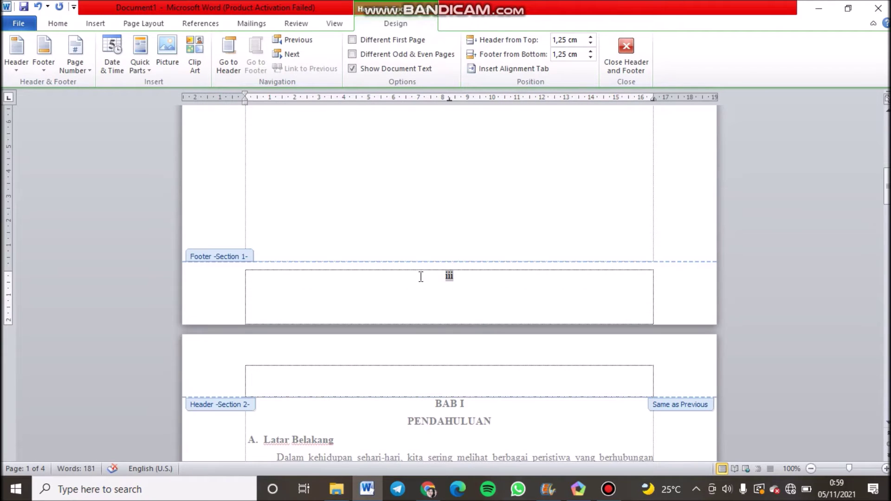
pyautogui.scroll(3, 535, 251)
pyautogui.scroll(-4, 537, 251)
pyautogui.scroll(-12, 535, 251)
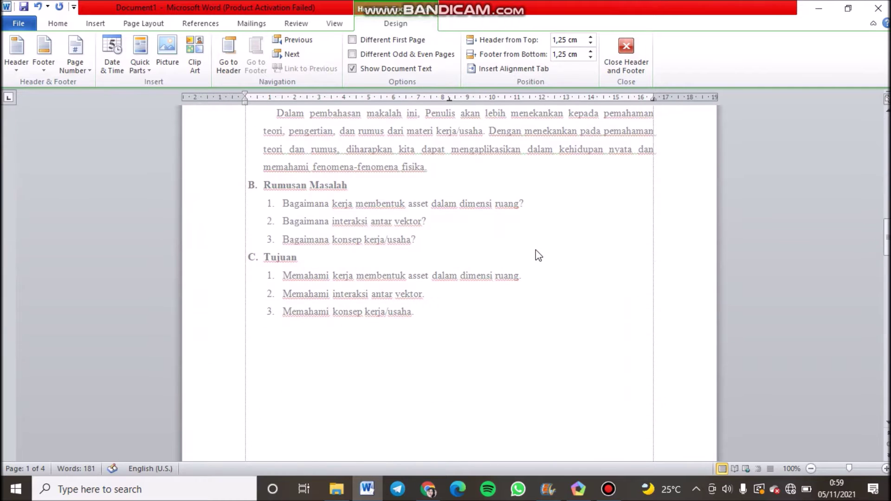
pyautogui.scroll(9, 535, 251)
pyautogui.scroll(10, 537, 243)
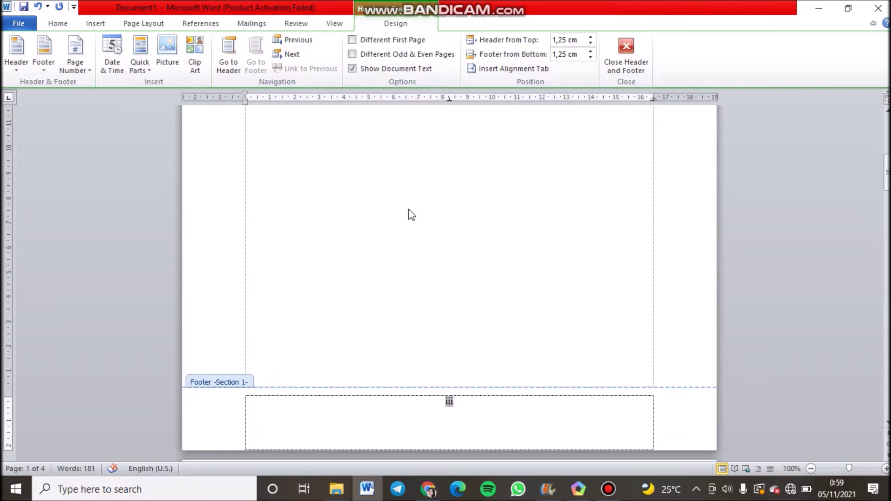
pyautogui.click(645, 66)
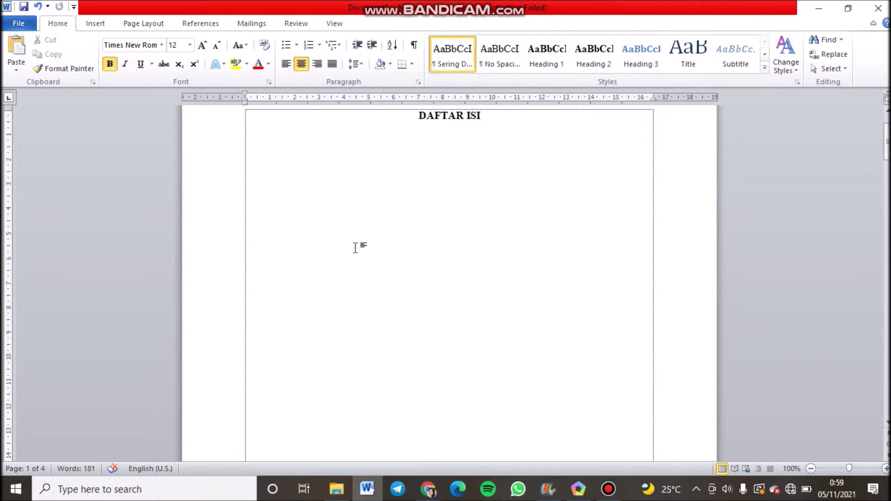
# Unlink the Section 2 footer from the previous section, remove its page numbers, and close the footer
pyautogui.scroll(-8, 356, 246)
pyautogui.scroll(-1, 356, 248)
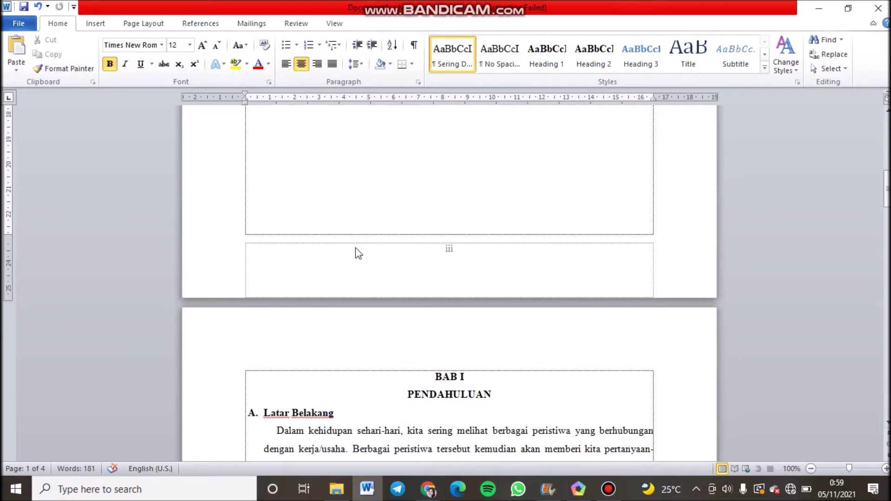
pyautogui.scroll(-4, 356, 248)
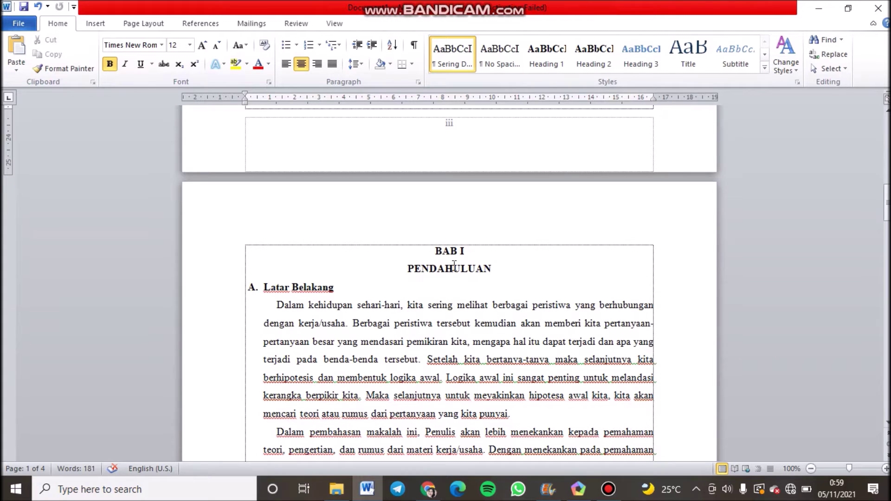
pyautogui.scroll(-12, 454, 265)
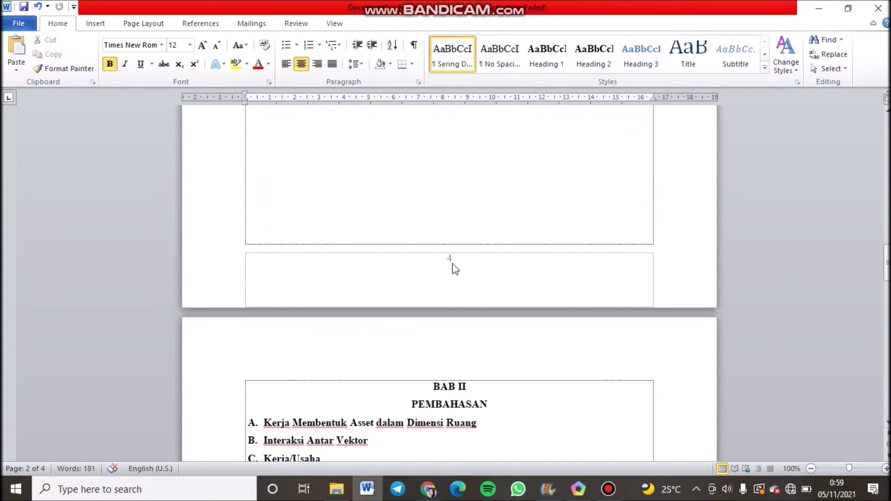
pyautogui.doubleClick(452, 260)
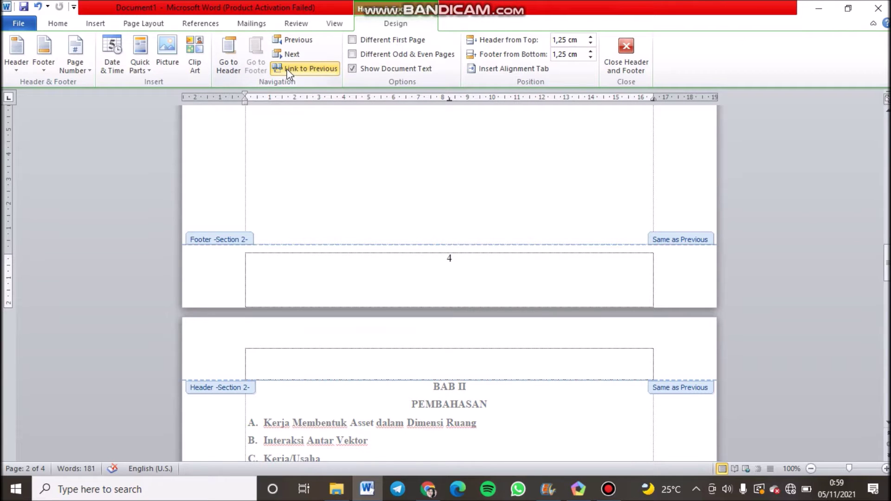
pyautogui.click(310, 70)
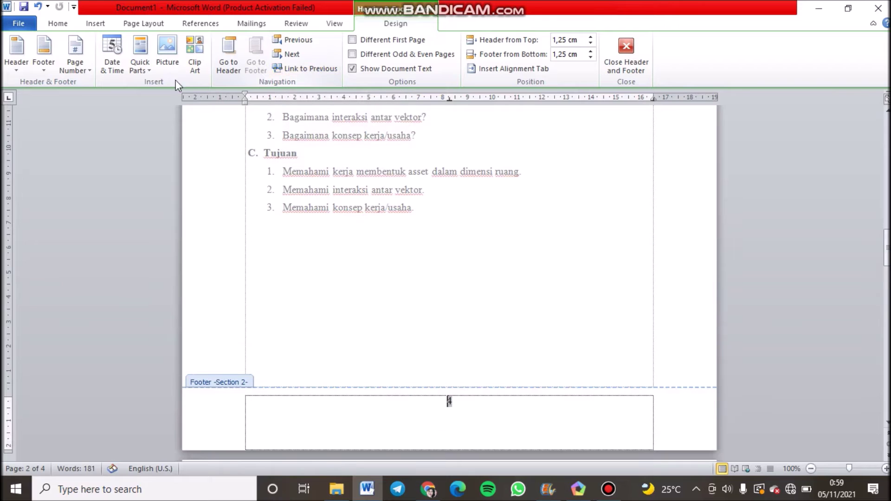
pyautogui.click(73, 67)
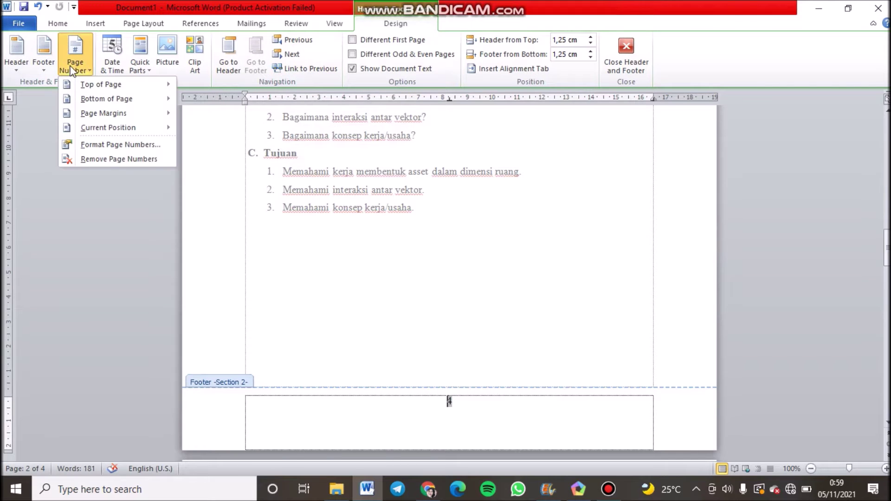
pyautogui.click(125, 160)
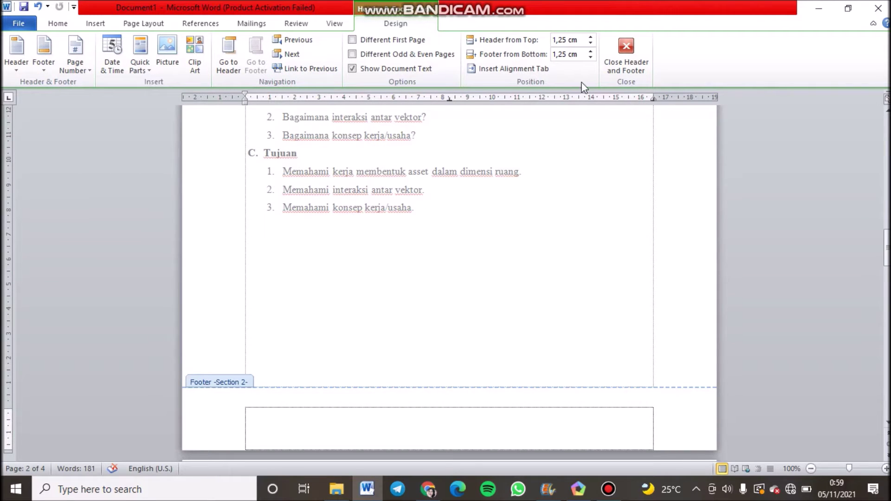
pyautogui.click(625, 57)
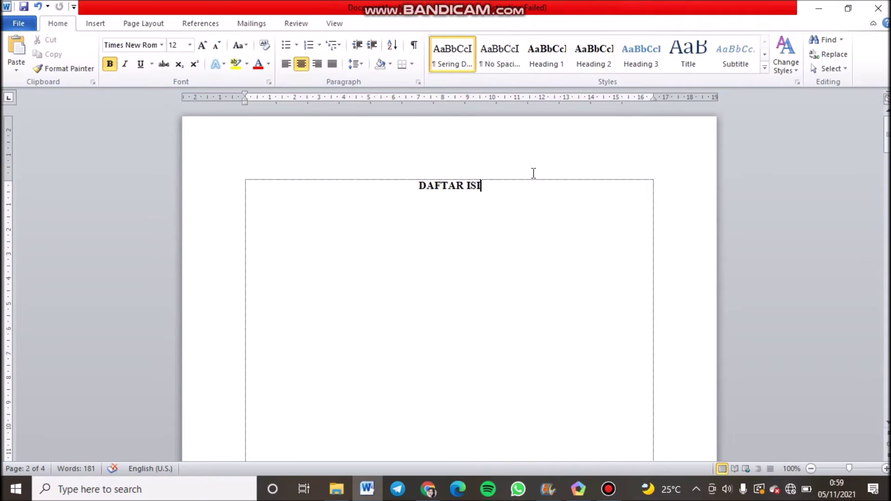
# Set the page number format of the BAB I section to 1, 2, 3 and start its numbering at 1
pyautogui.scroll(-6, 532, 176)
pyautogui.scroll(-20, 532, 174)
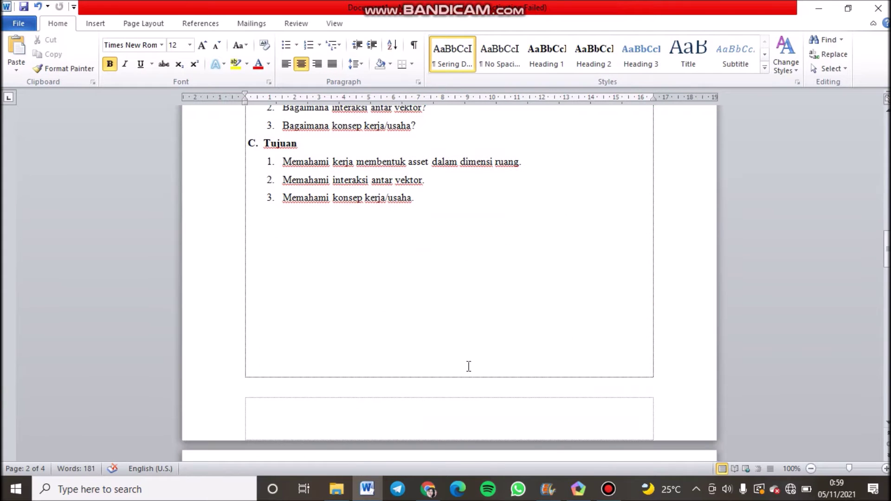
pyautogui.scroll(12, 553, 297)
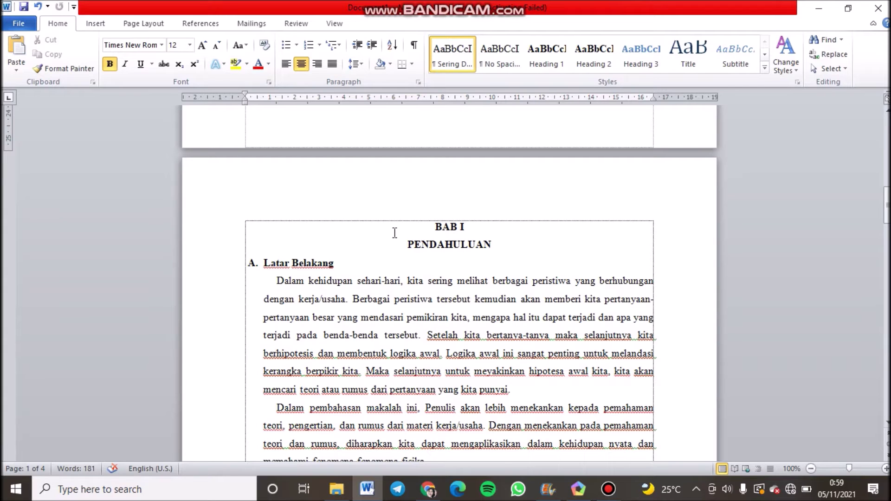
pyautogui.click(417, 230)
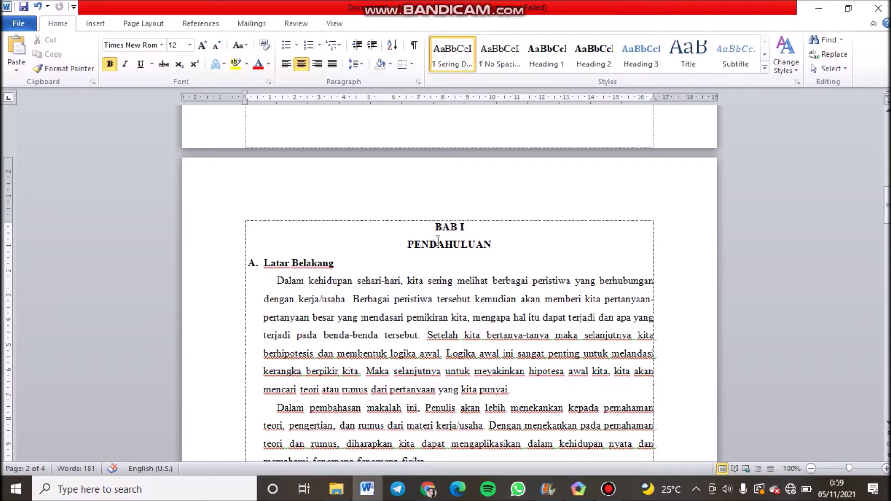
pyautogui.click(93, 24)
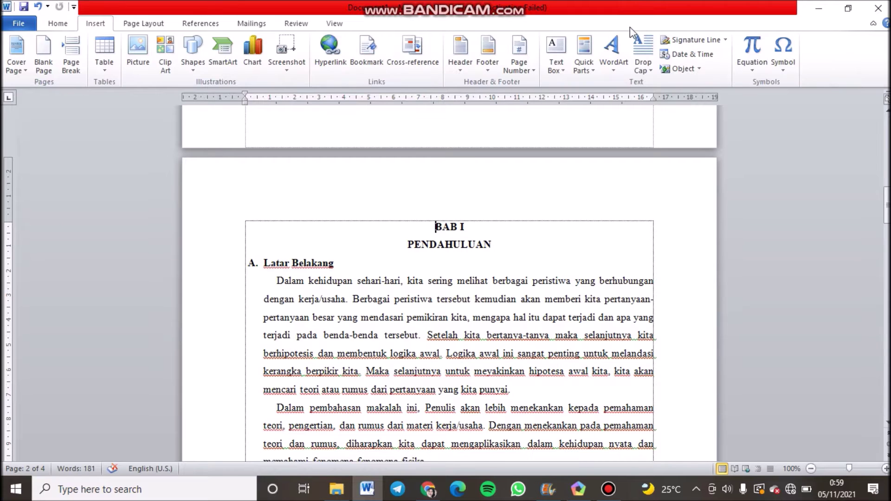
pyautogui.click(531, 47)
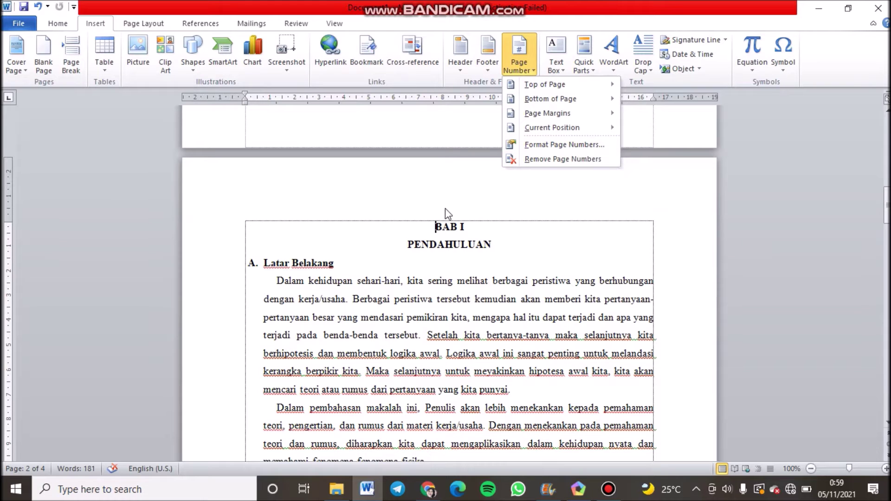
pyautogui.click(541, 148)
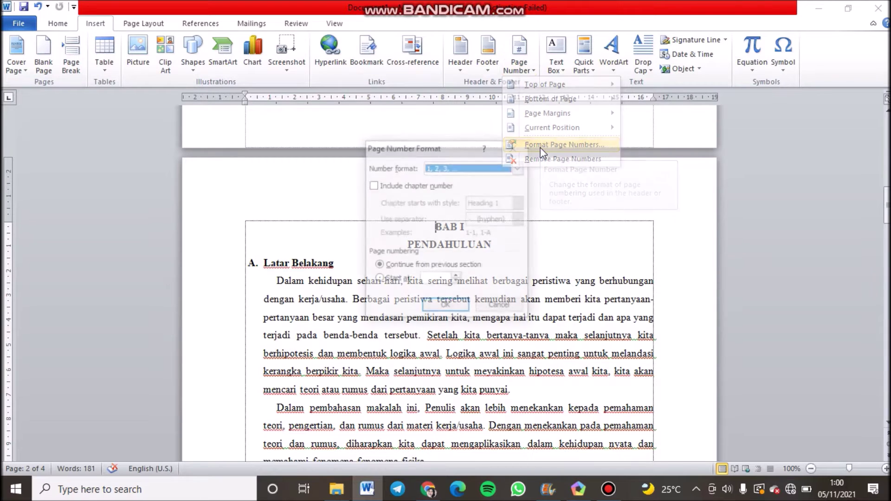
pyautogui.click(495, 168)
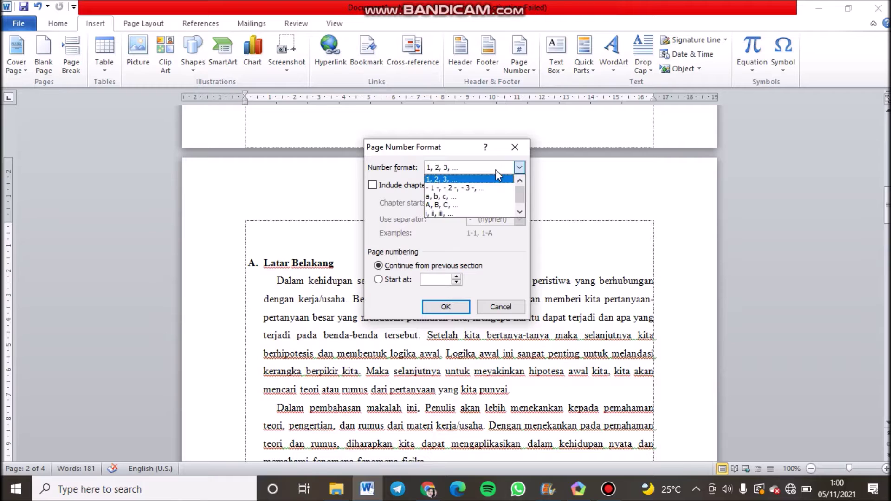
pyautogui.click(488, 176)
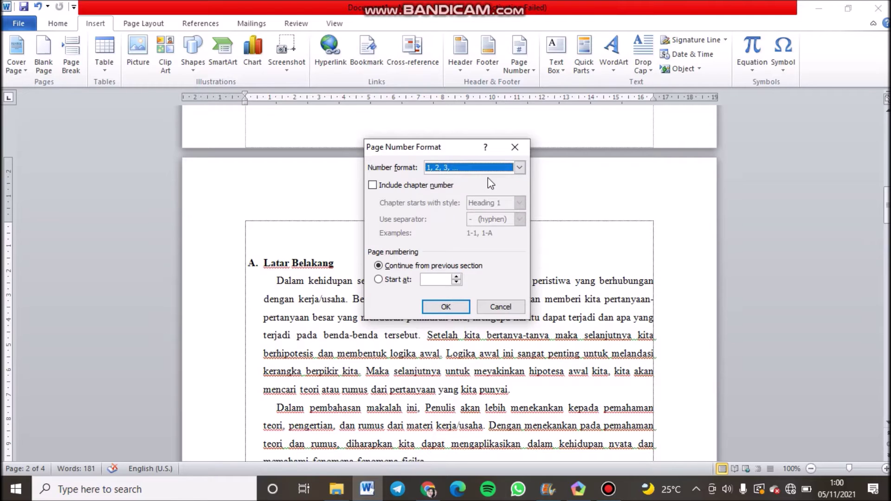
pyautogui.click(458, 277)
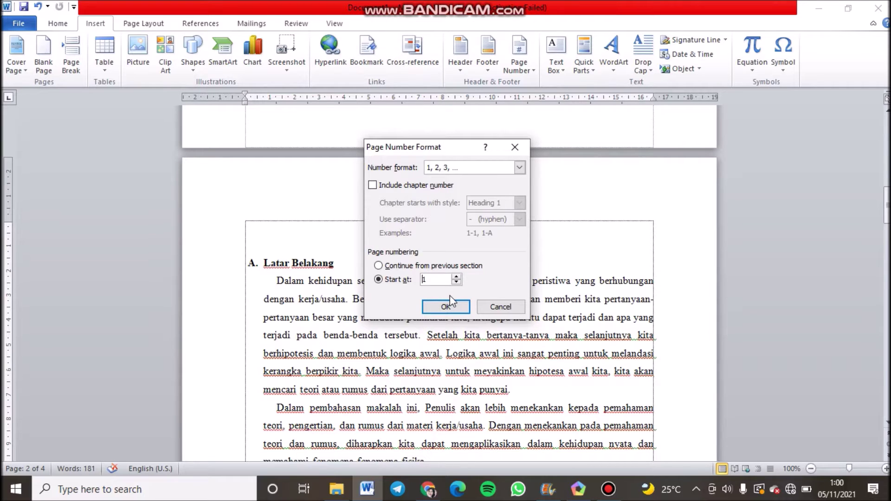
pyautogui.click(461, 305)
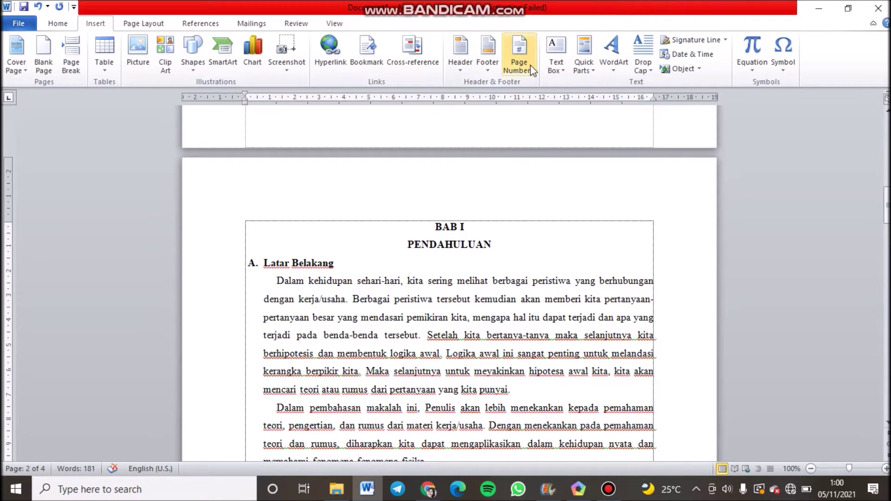
# Add page numbers at the bottom of the page in the Plain Number 2 style from the BAB I section
pyautogui.click(533, 71)
pyautogui.moveTo(567, 100)
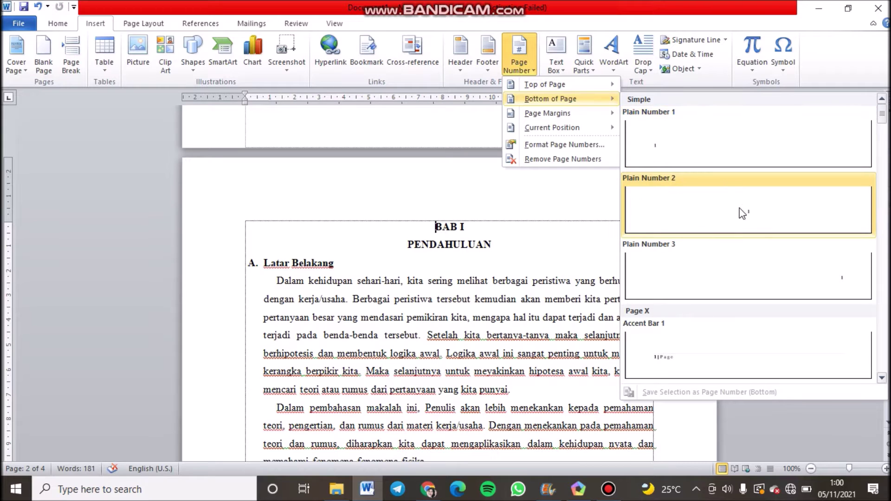
pyautogui.click(721, 207)
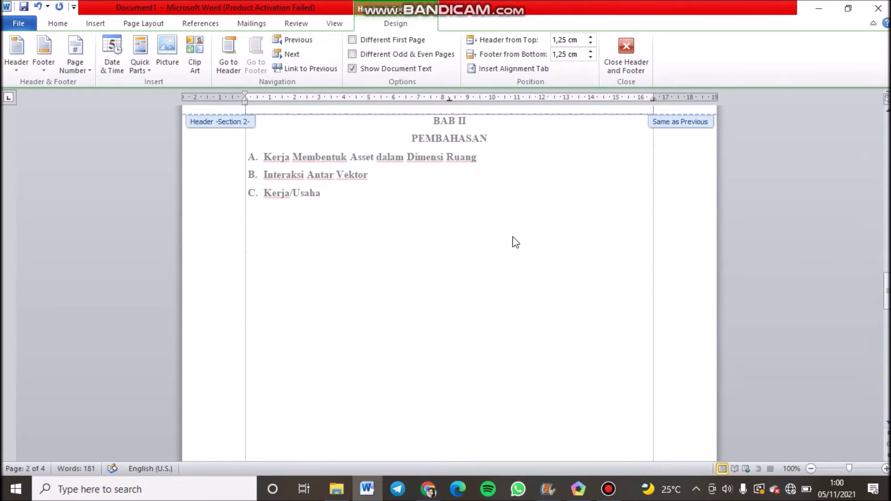
# Check the footer page numbers of the DAFTAR ISI page and the chapter pages, and close the footer
pyautogui.scroll(-5, 513, 237)
pyautogui.scroll(5, 526, 243)
pyautogui.scroll(-5, 528, 240)
pyautogui.scroll(15, 529, 240)
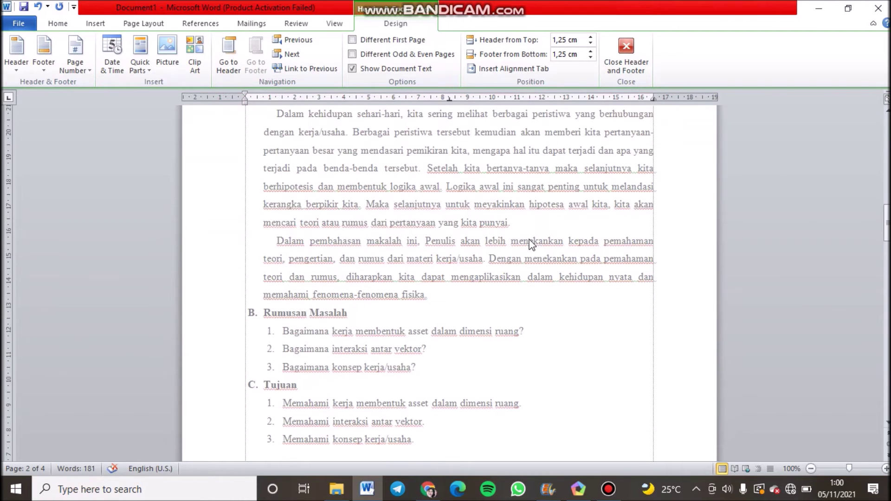
pyautogui.scroll(5, 524, 231)
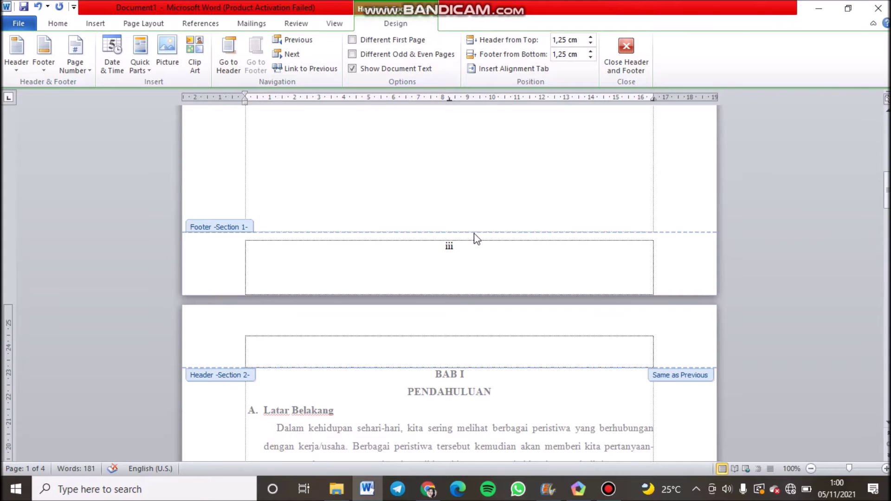
pyautogui.scroll(3, 475, 242)
pyautogui.scroll(2, 473, 251)
pyautogui.scroll(-15, 473, 245)
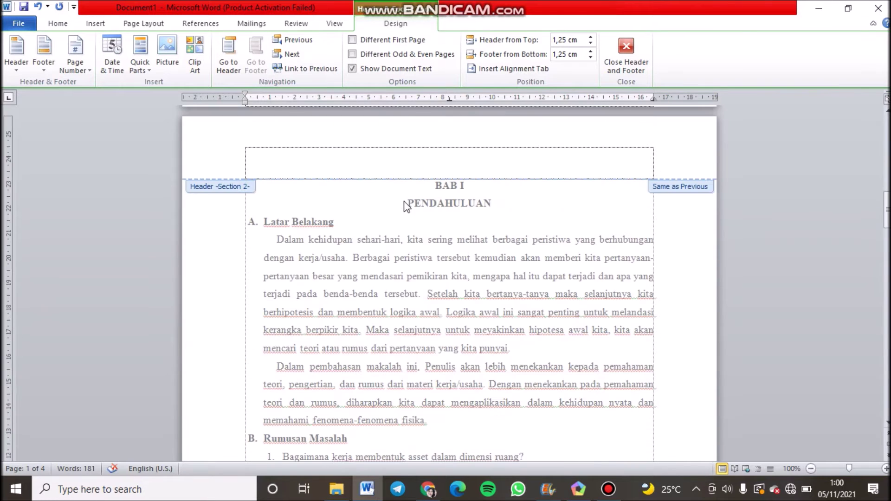
pyautogui.scroll(-4, 464, 302)
pyautogui.scroll(12, 436, 310)
pyautogui.scroll(-10, 403, 282)
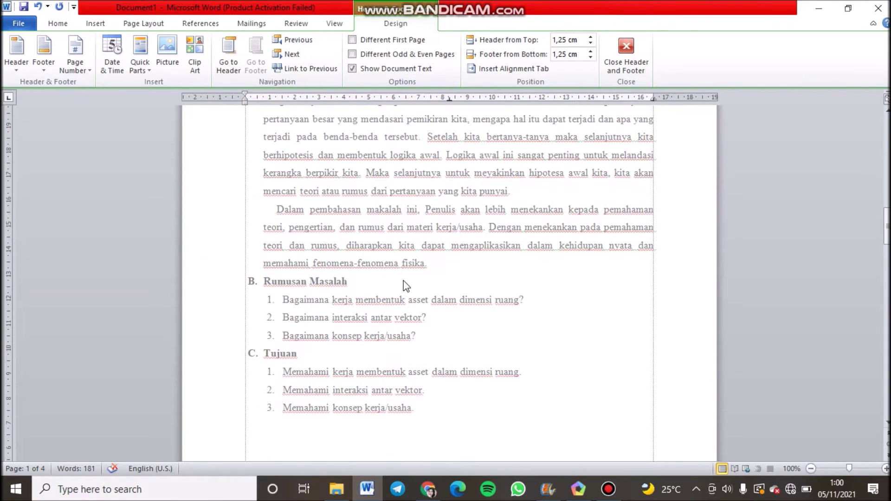
pyautogui.scroll(-3, 537, 312)
pyautogui.scroll(11, 543, 306)
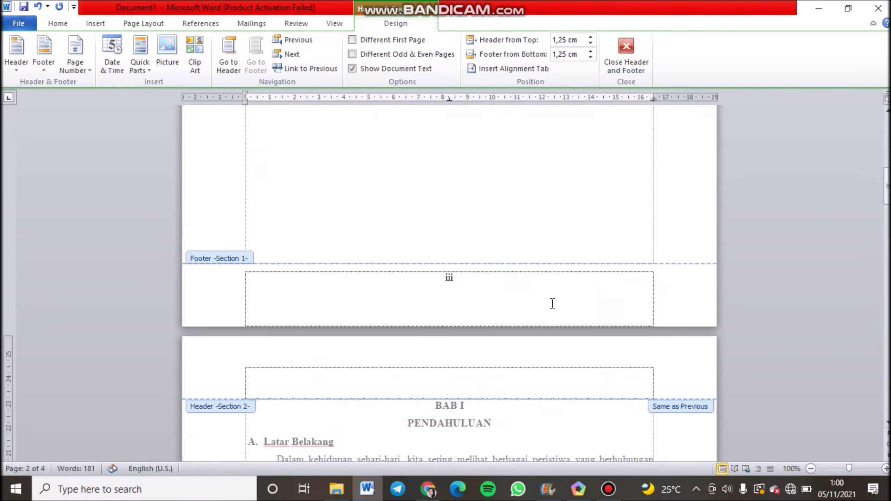
pyautogui.click(618, 57)
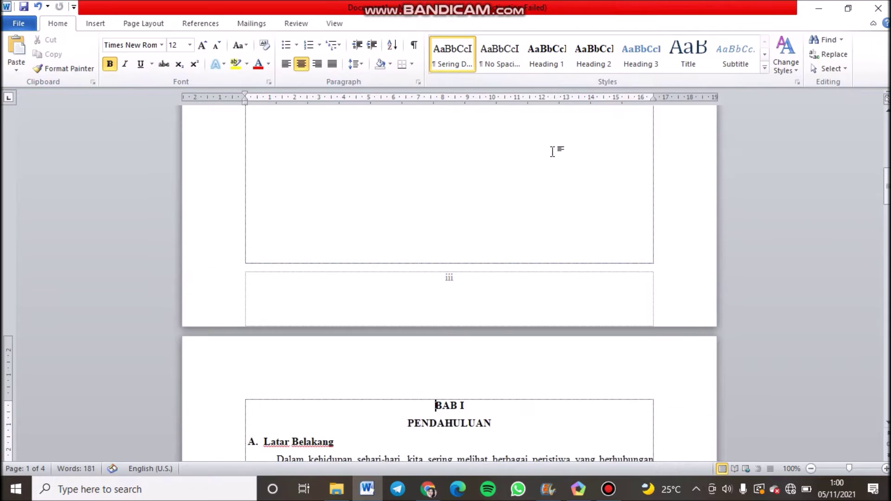
# Insert a table of contents in the Manual Table style below the DAFTAR ISI title
pyautogui.scroll(4, 434, 284)
pyautogui.scroll(3, 434, 283)
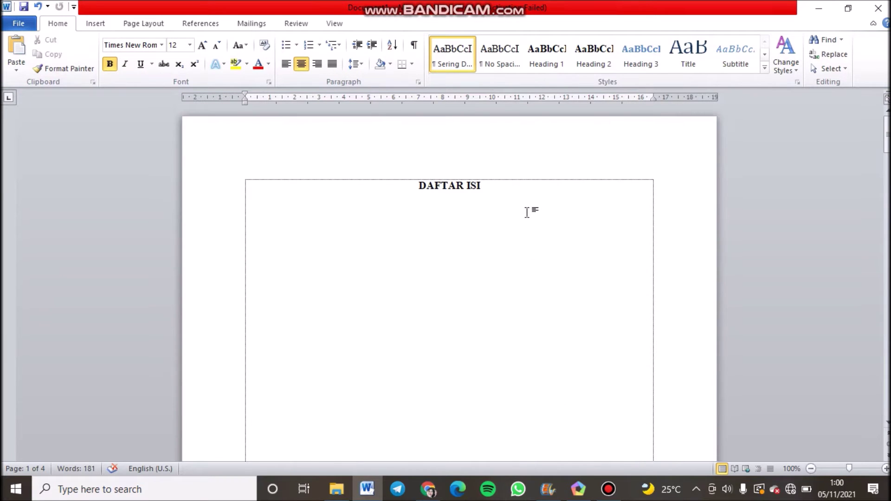
pyautogui.click(538, 189)
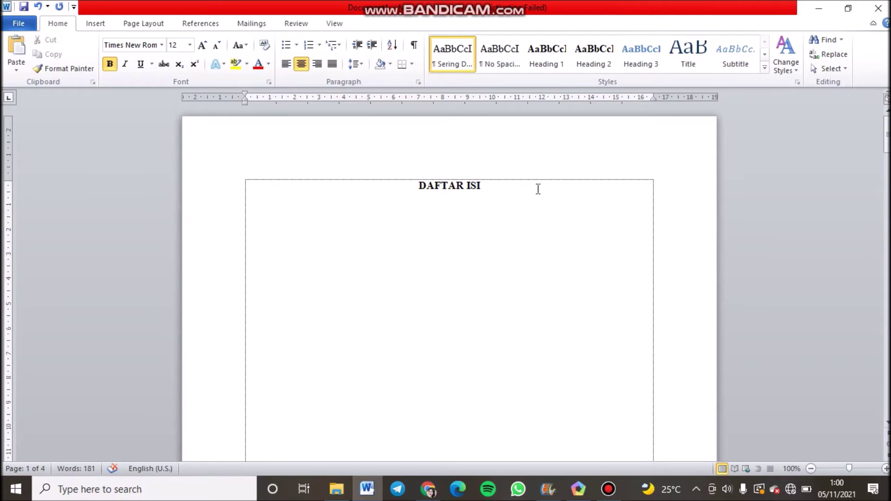
pyautogui.click(199, 26)
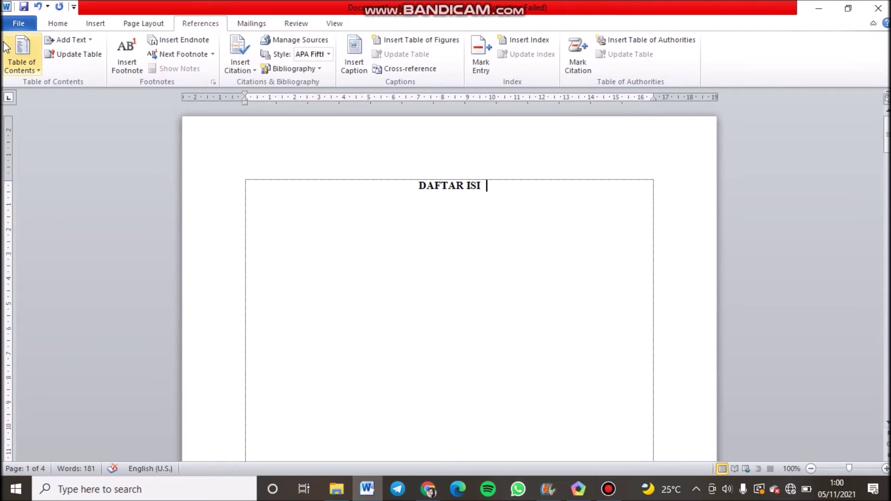
pyautogui.click(23, 62)
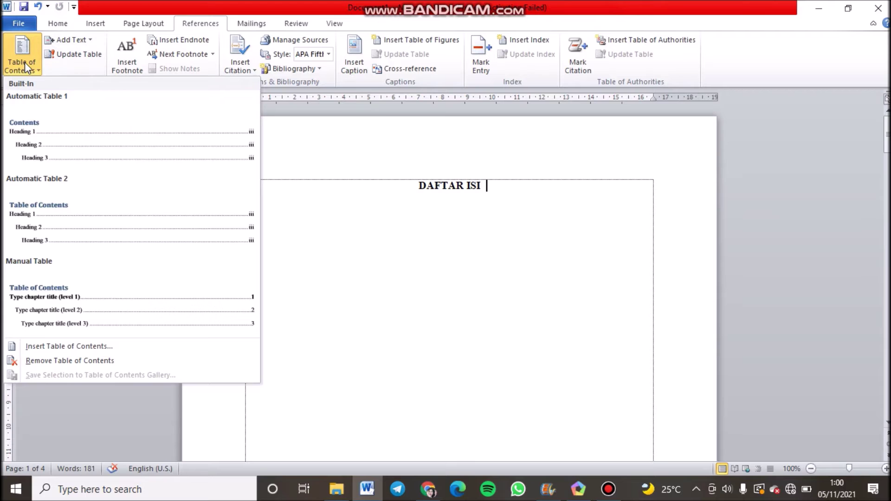
pyautogui.click(101, 288)
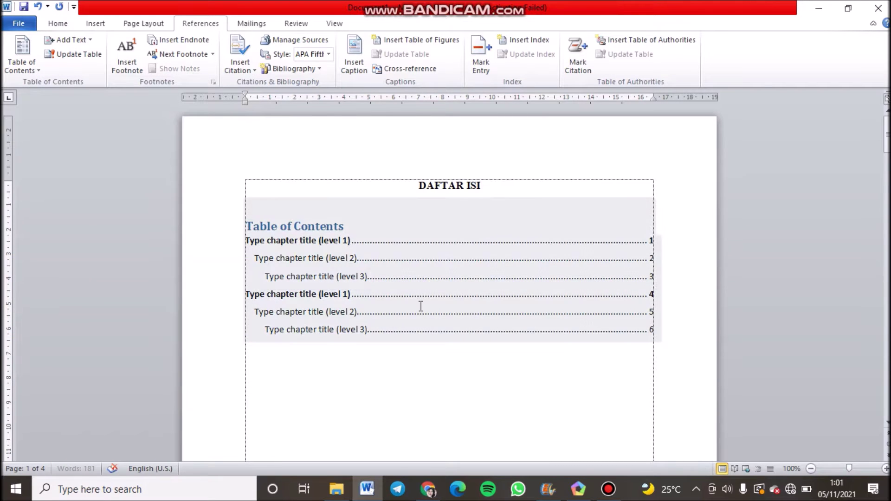
# Look through the document from the table of contents to the chapter headings and their page numbers
pyautogui.click(59, 23)
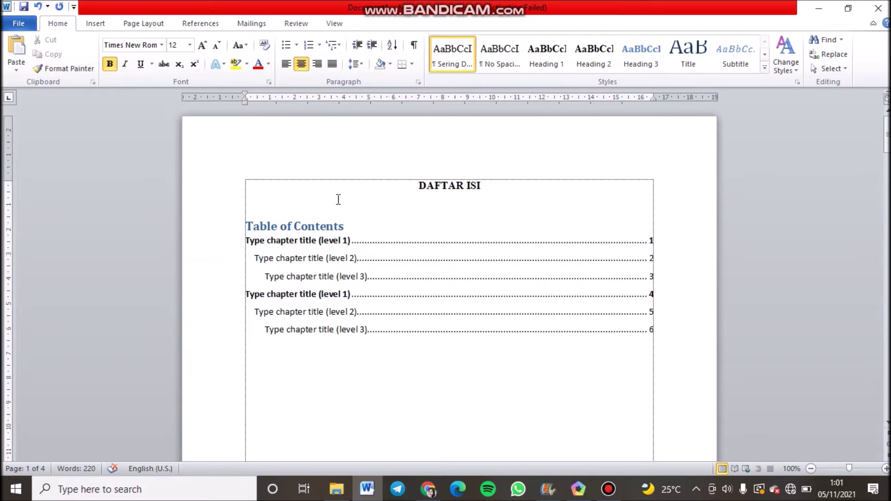
pyautogui.scroll(-10, 341, 218)
pyautogui.scroll(-5, 341, 228)
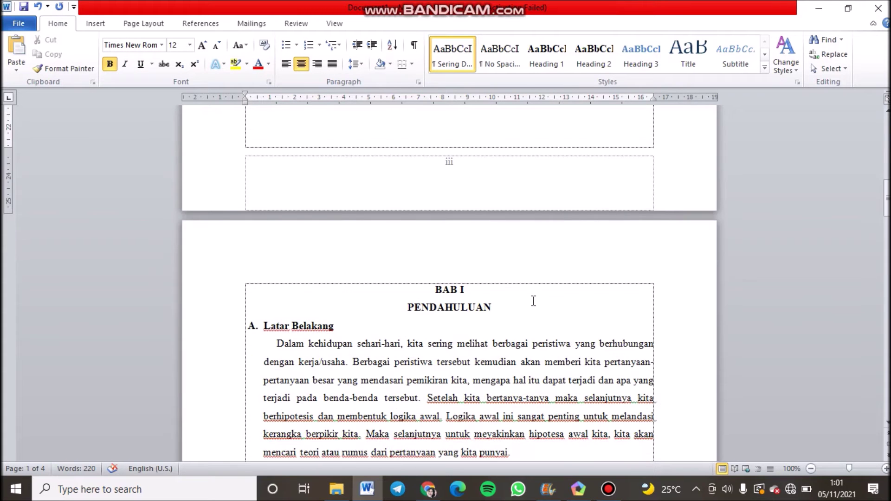
pyautogui.scroll(13, 534, 301)
pyautogui.scroll(-7, 319, 347)
pyautogui.scroll(-19, 319, 347)
pyautogui.scroll(18, 419, 179)
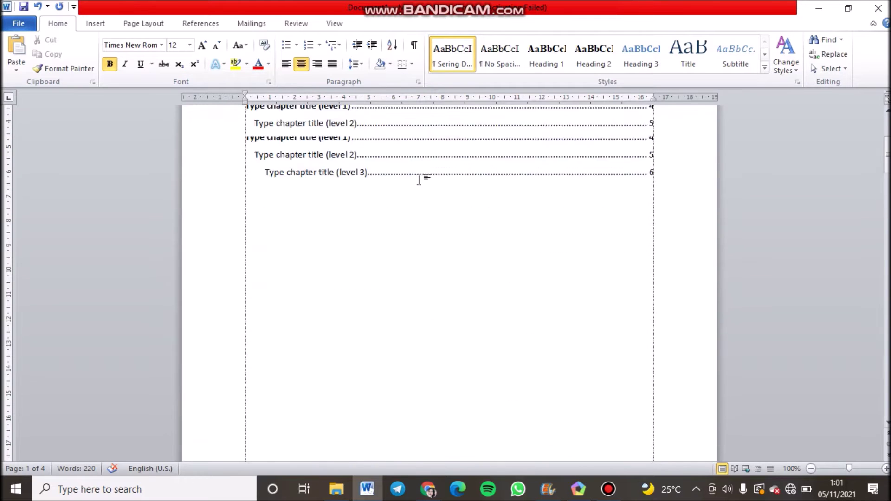
pyautogui.scroll(-16, 445, 294)
pyautogui.scroll(6, 466, 294)
pyautogui.scroll(6, 466, 295)
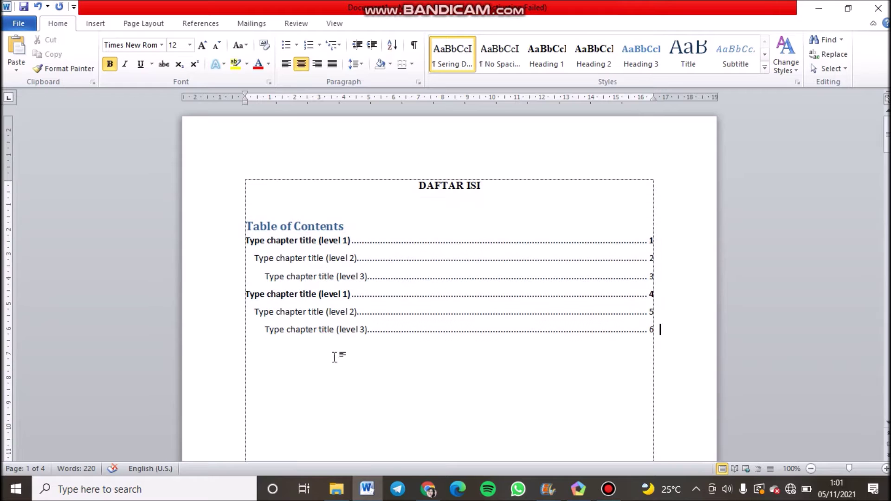
pyautogui.scroll(-2, 396, 366)
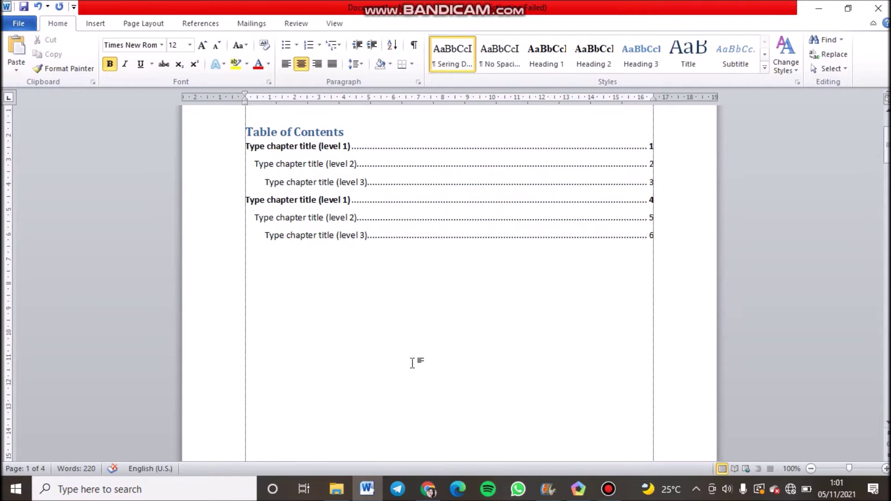
pyautogui.scroll(-3, 412, 362)
pyautogui.scroll(-7, 414, 362)
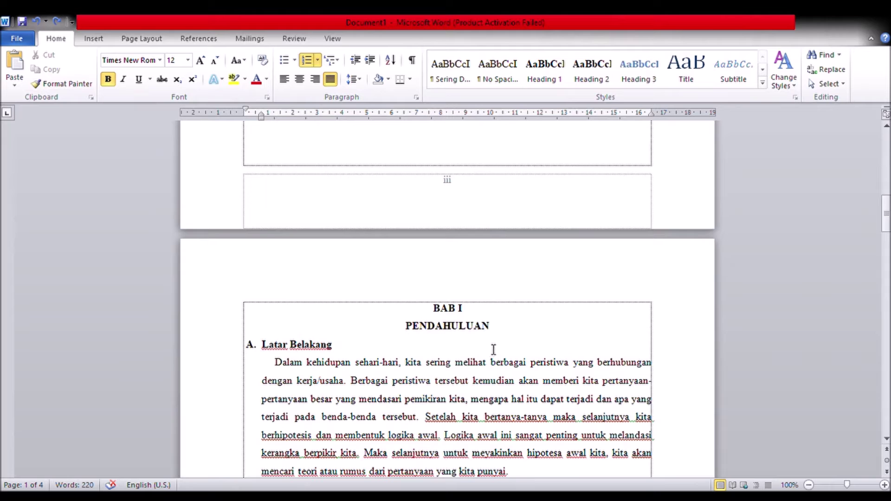
# Apply the Heading 1 style to the DAFTAR ISI title and the BAB I PENDAHULUAN, BAB II PEMBAHASAN and BAB III PENUTUP chapter titles
pyautogui.moveTo(503, 336); pyautogui.dragTo(434, 308)
pyautogui.scroll(-8, 469, 346)
pyautogui.scroll(-10, 482, 362)
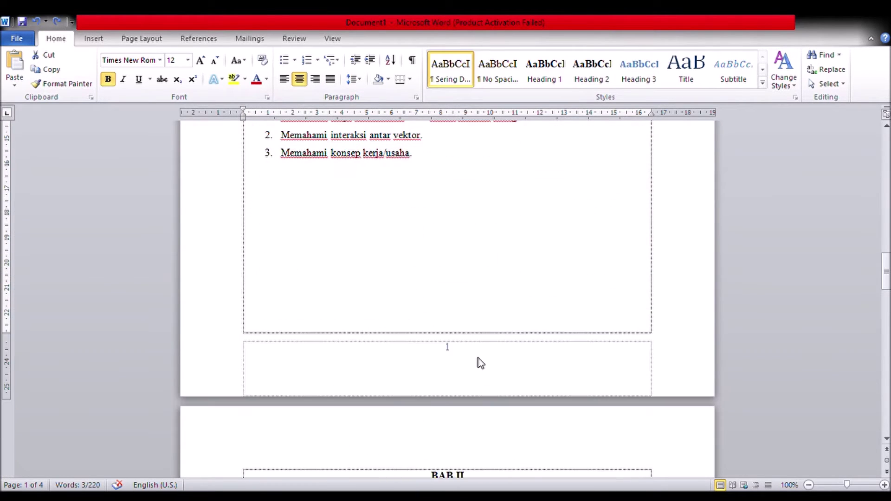
pyautogui.moveTo(497, 406); pyautogui.dragTo(440, 394)
pyautogui.scroll(-10, 445, 396)
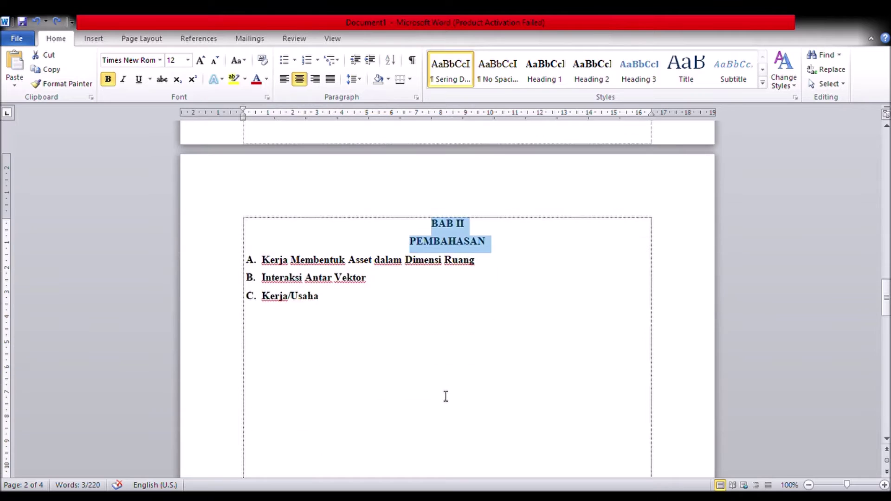
pyautogui.moveTo(478, 413); pyautogui.dragTo(445, 398)
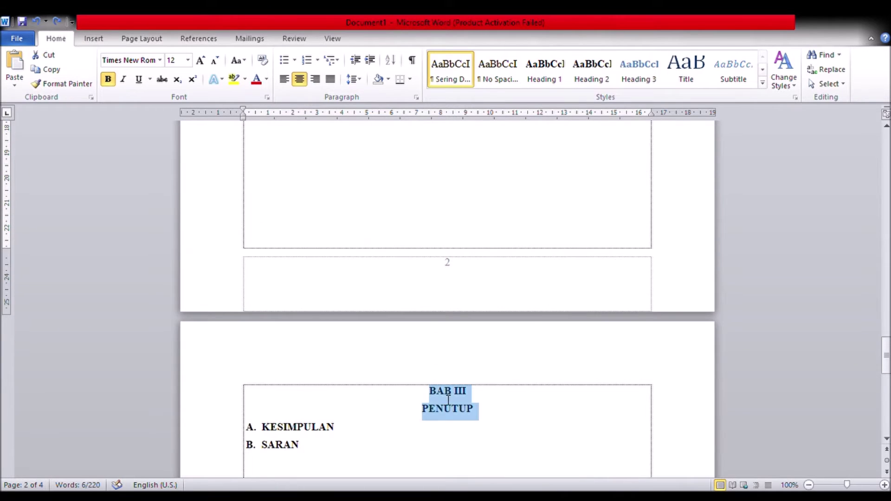
pyautogui.scroll(-4, 597, 391)
pyautogui.scroll(5, 596, 384)
pyautogui.scroll(20, 598, 385)
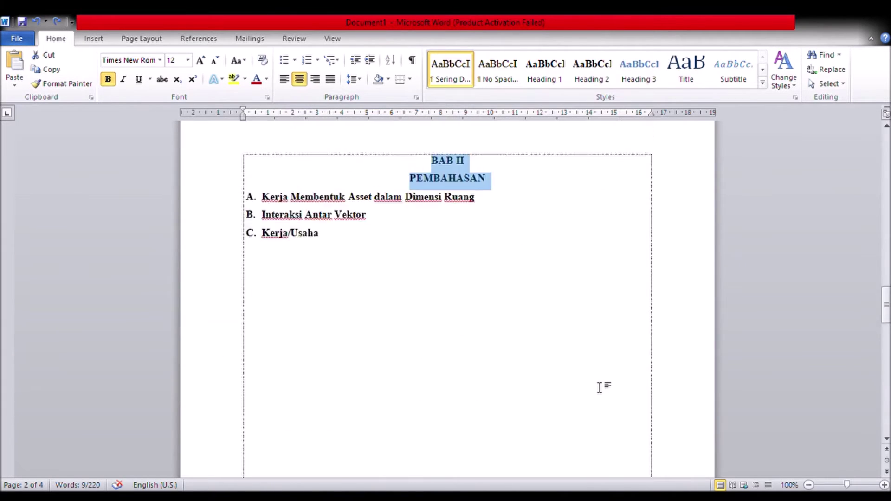
pyautogui.scroll(5, 600, 386)
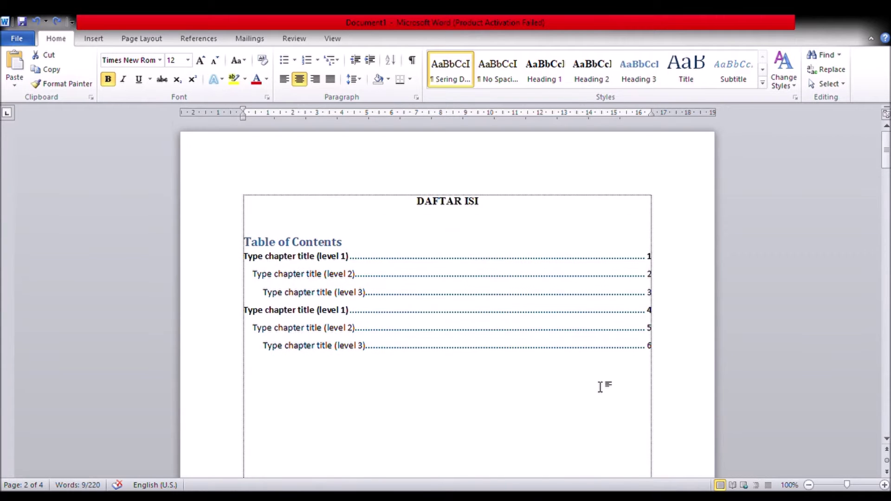
pyautogui.moveTo(486, 202); pyautogui.dragTo(428, 208)
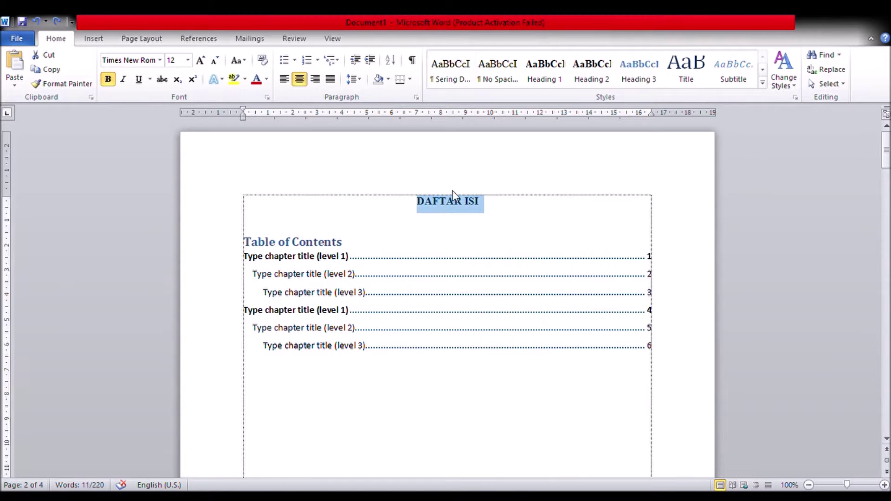
pyautogui.click(550, 70)
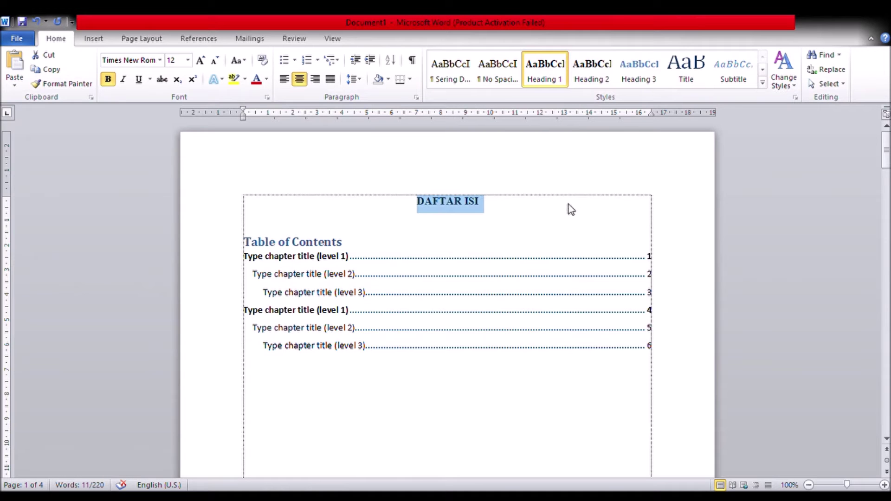
# Apply the Heading 2 style to all lettered subheadings in the three chapters, from Latar Belakang to SARAN
pyautogui.scroll(-3, 567, 210)
pyautogui.scroll(3, 297, 295)
pyautogui.scroll(-7, 523, 199)
pyautogui.scroll(-8, 529, 202)
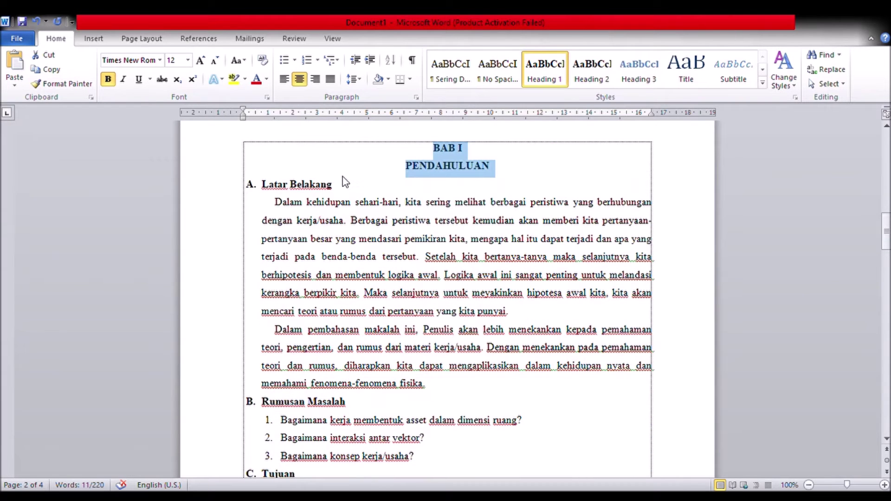
pyautogui.click(354, 192)
pyautogui.moveTo(336, 191); pyautogui.dragTo(279, 192)
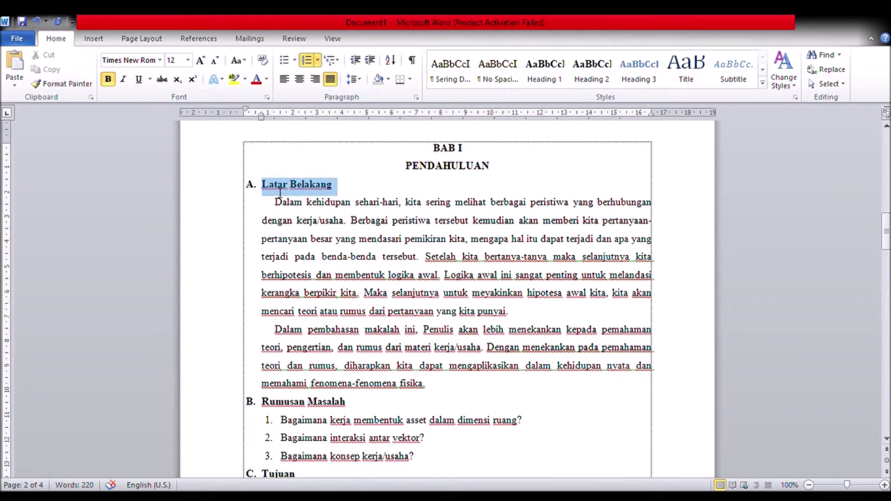
pyautogui.scroll(-1, 437, 285)
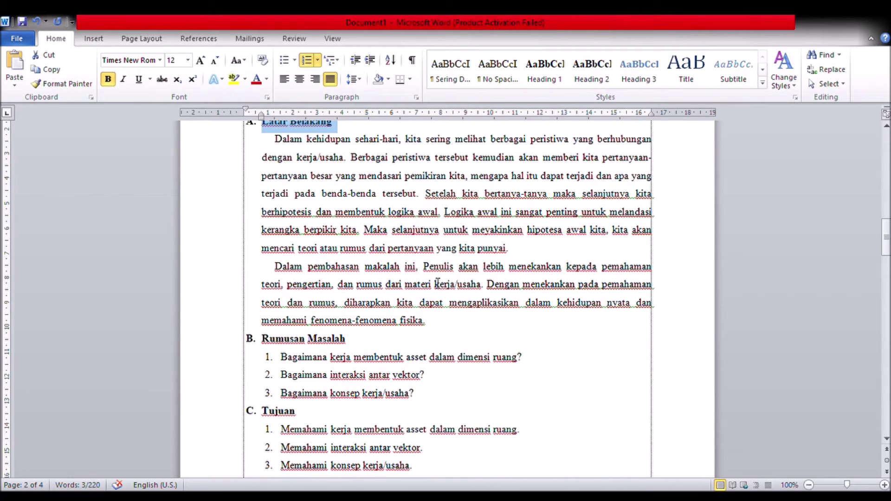
pyautogui.keyDown('ctrl'); pyautogui.moveTo(355, 339); pyautogui.dragTo(268, 321); pyautogui.keyUp('ctrl')
pyautogui.scroll(-2, 278, 339)
pyautogui.scroll(-6, 286, 309)
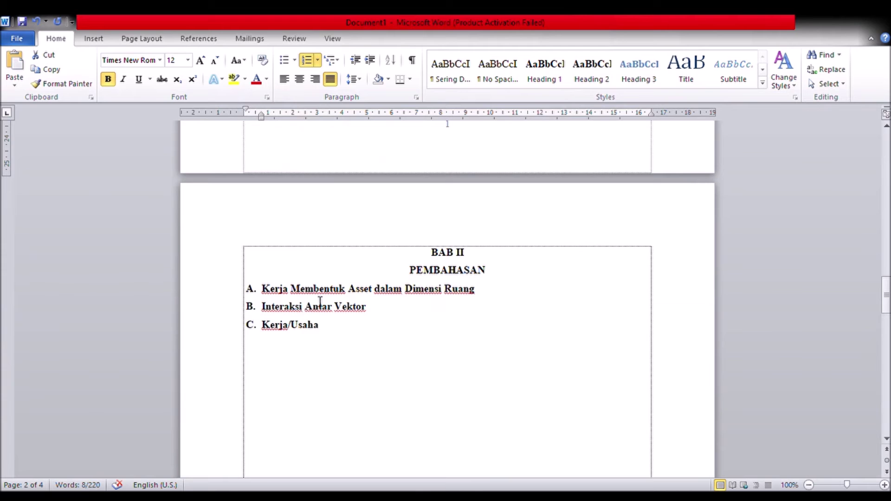
pyautogui.keyDown('ctrl'); pyautogui.moveTo(328, 326); pyautogui.dragTo(266, 295); pyautogui.keyUp('ctrl')
pyautogui.scroll(-8, 383, 357)
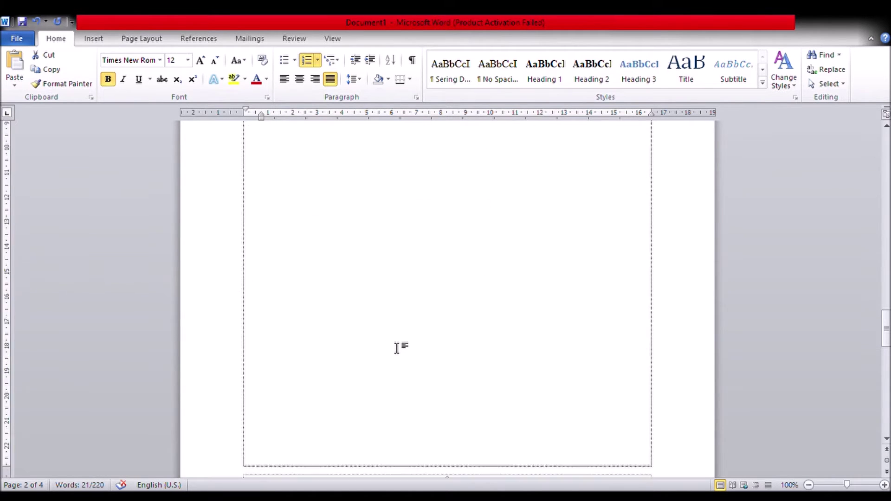
pyautogui.moveTo(341, 352); pyautogui.dragTo(261, 331)
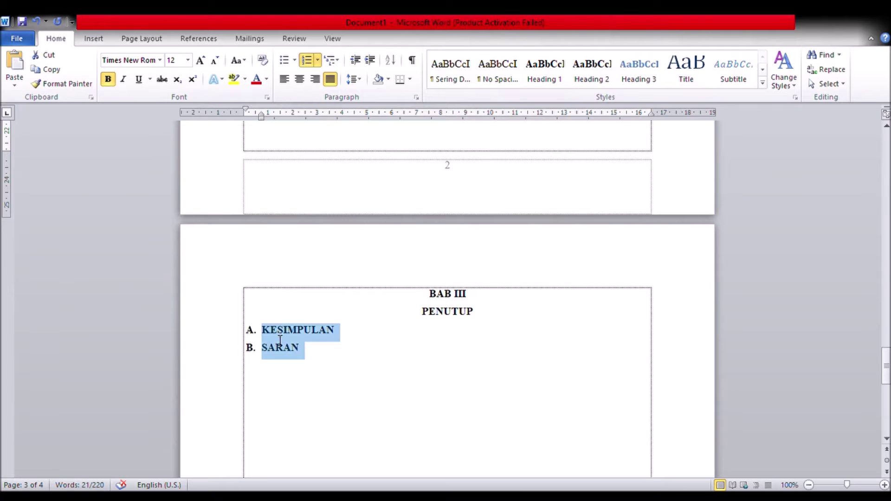
pyautogui.scroll(5, 461, 256)
pyautogui.scroll(5, 461, 257)
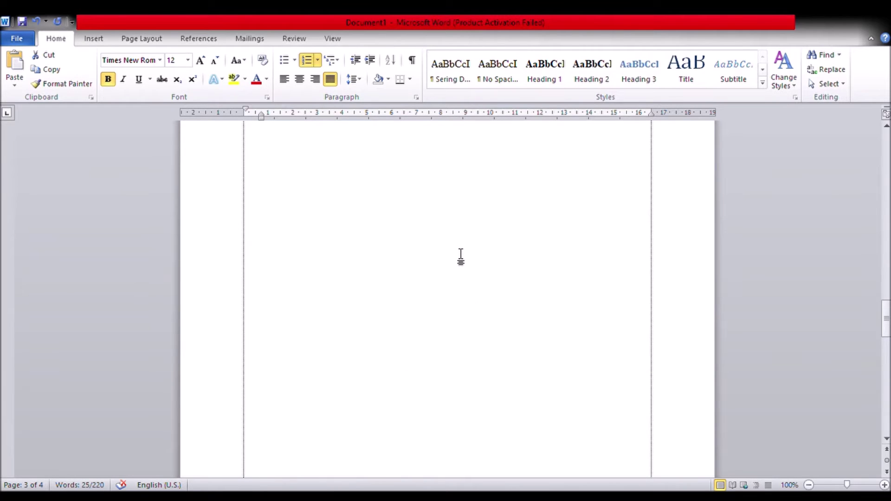
pyautogui.scroll(-2, 478, 256)
pyautogui.scroll(2, 563, 182)
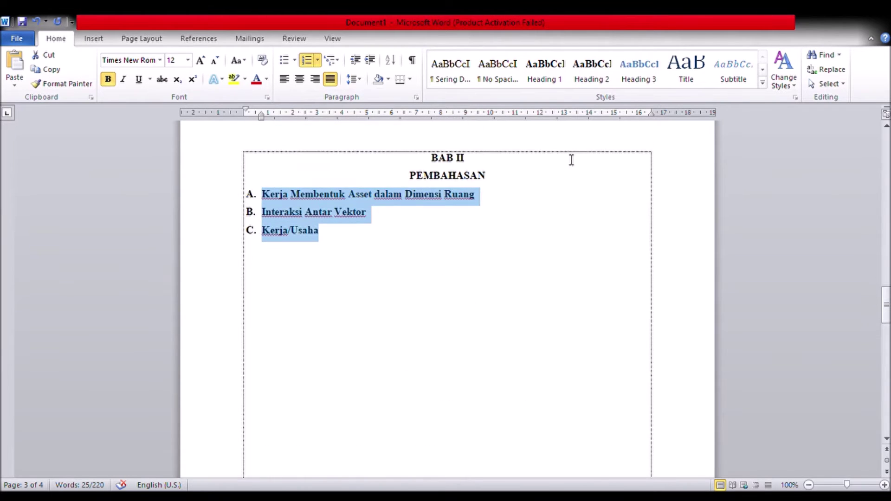
pyautogui.click(589, 77)
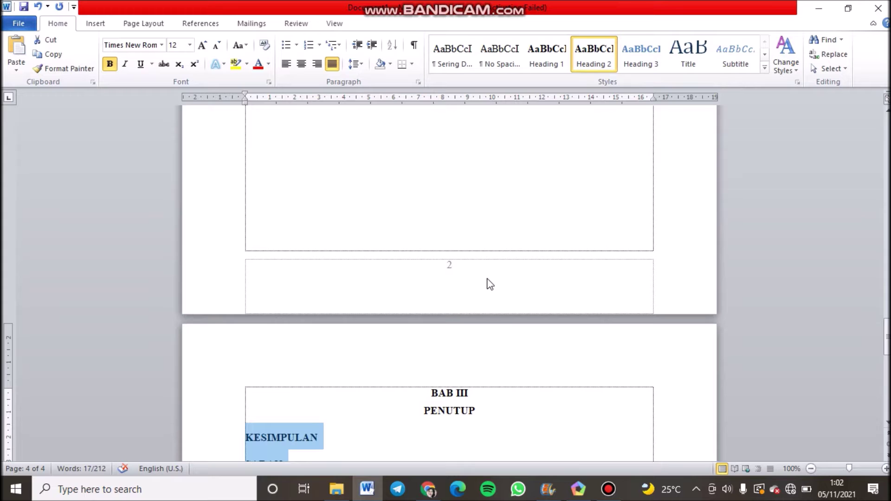
# Change the manual table of contents under DAFTAR ISI to the Automatic Table 1 style using the table's own options
pyautogui.scroll(6, 490, 284)
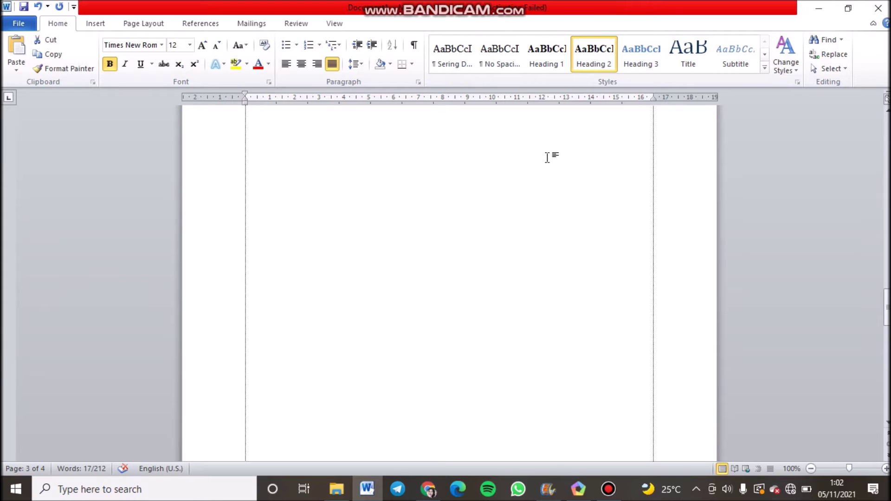
pyautogui.scroll(10, 552, 246)
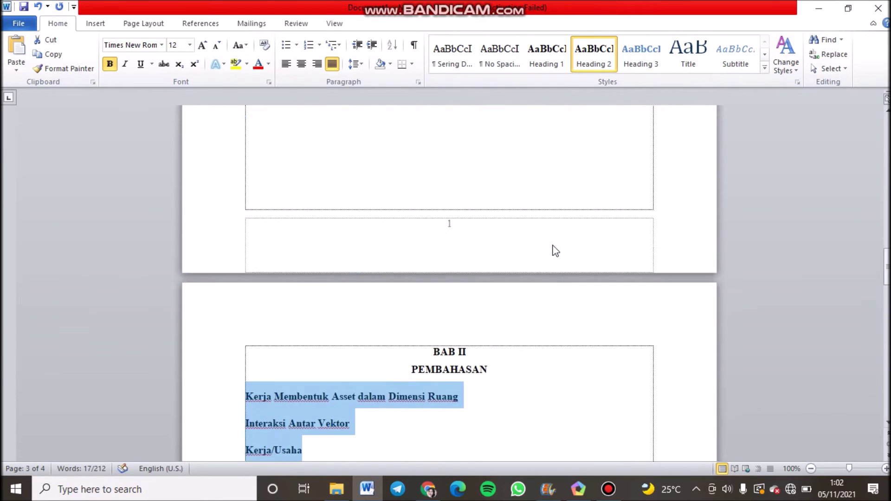
pyautogui.scroll(15, 559, 248)
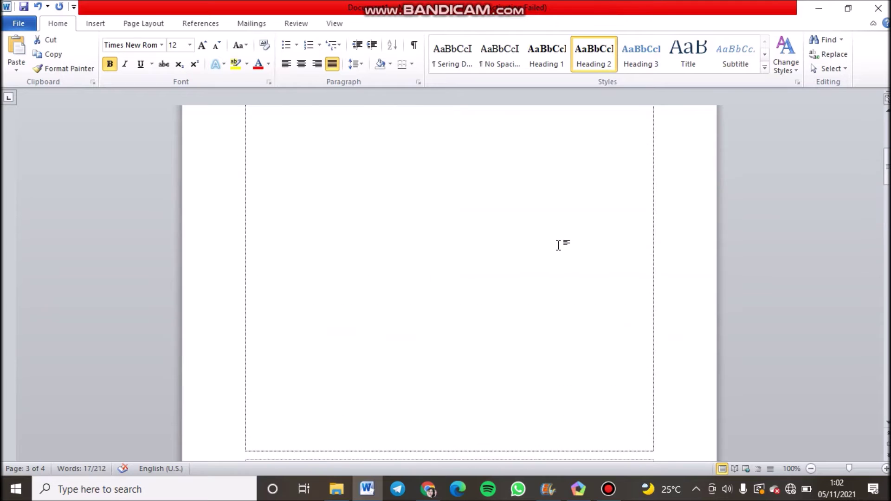
pyautogui.scroll(3, 558, 245)
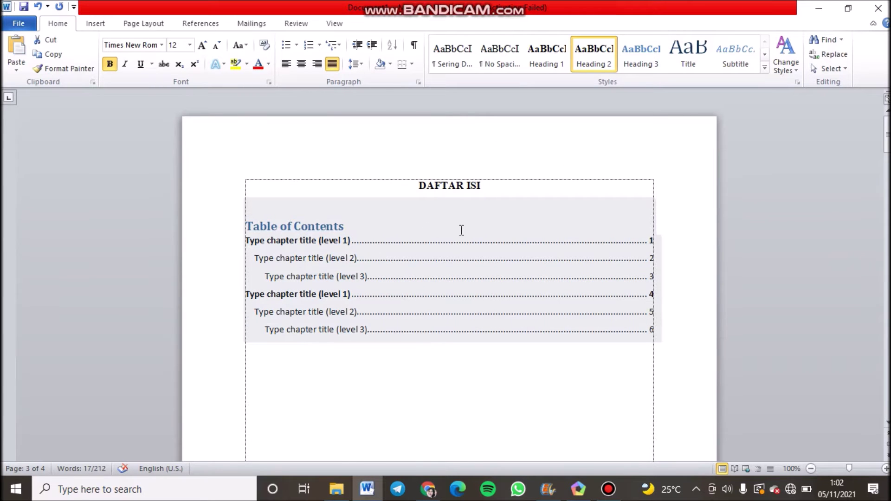
pyautogui.click(314, 219)
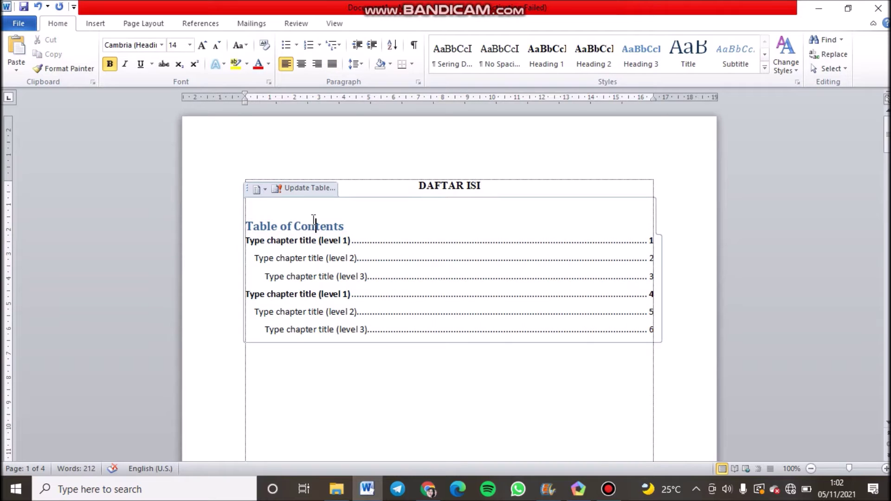
pyautogui.click(261, 191)
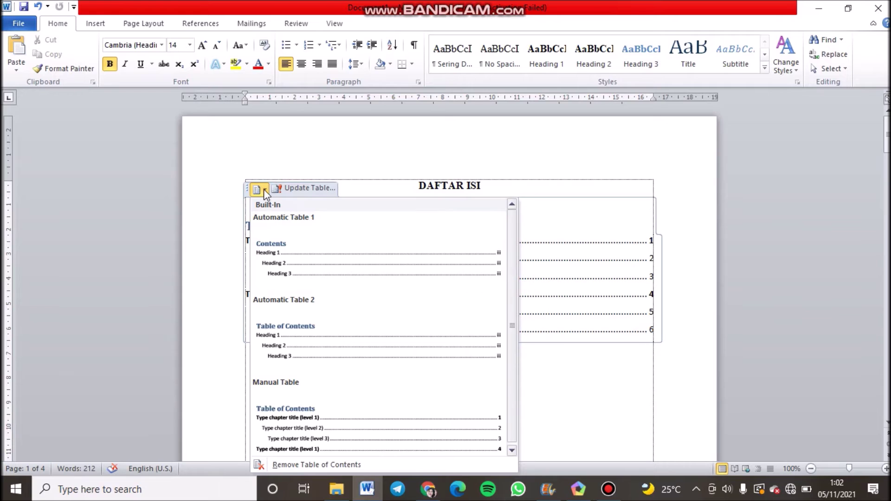
pyautogui.click(323, 259)
# Check the entries and page numbers of the automatic table of contents, and undo the change of table style
pyautogui.scroll(-5, 342, 273)
pyautogui.scroll(5, 301, 230)
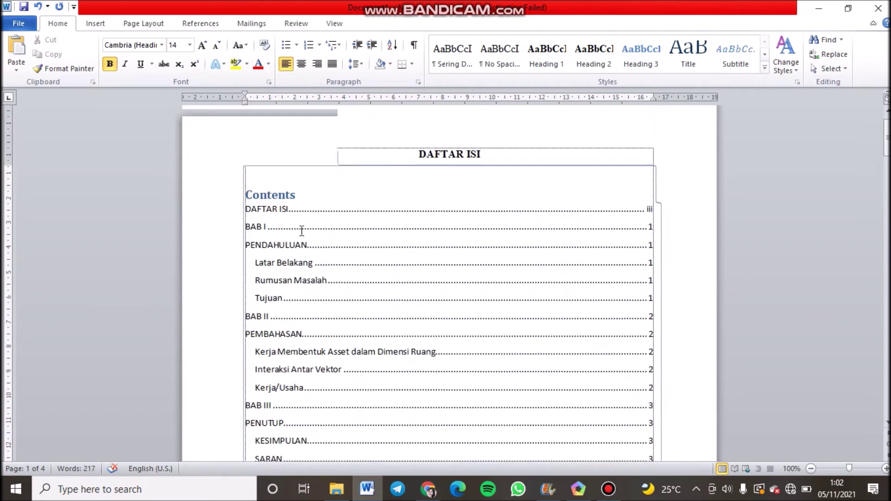
pyautogui.scroll(-5, 415, 334)
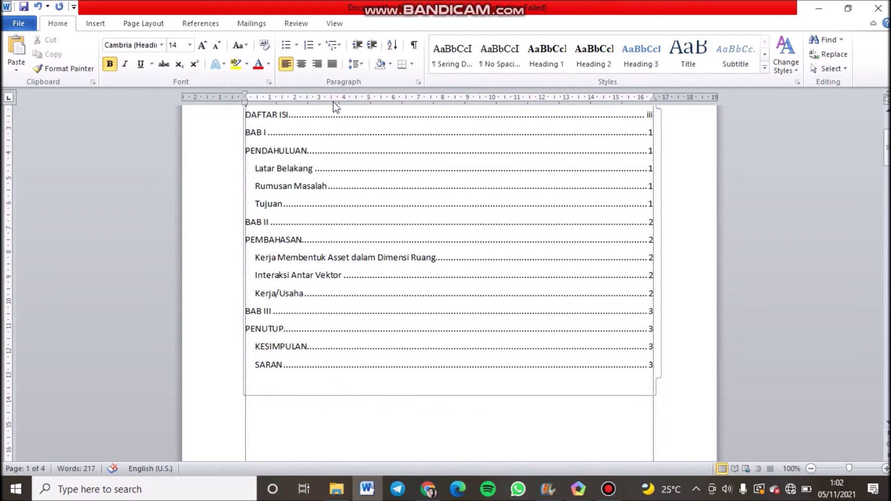
pyautogui.scroll(4, 294, 258)
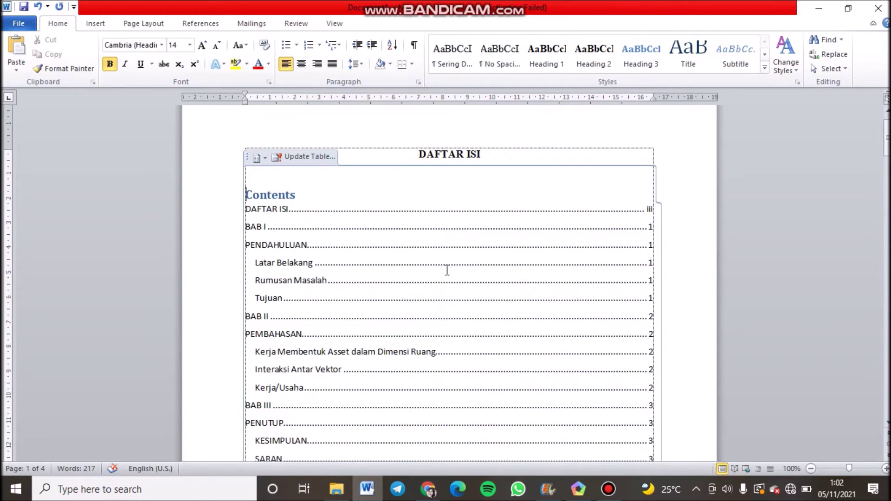
pyautogui.scroll(-3, 446, 270)
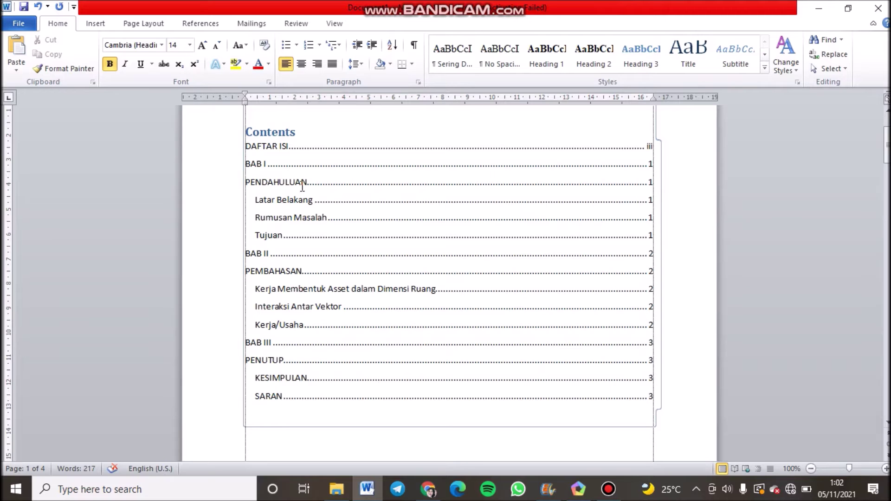
pyautogui.scroll(2, 336, 176)
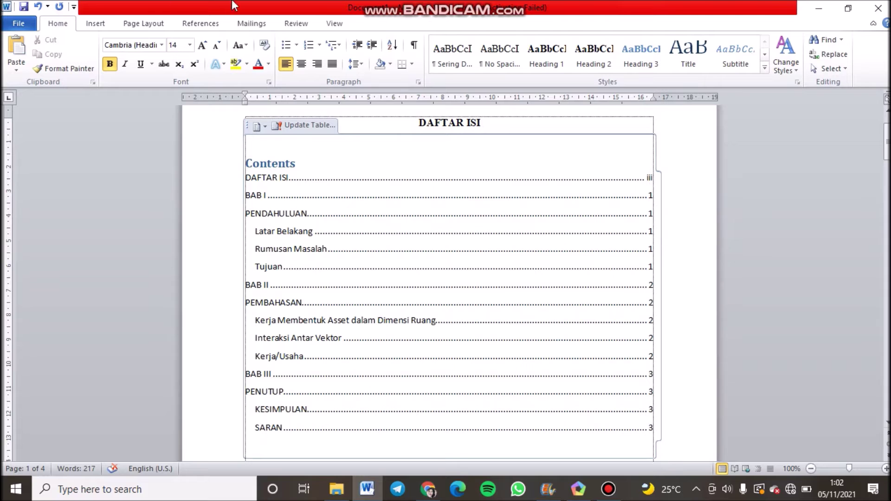
pyautogui.click(42, 8)
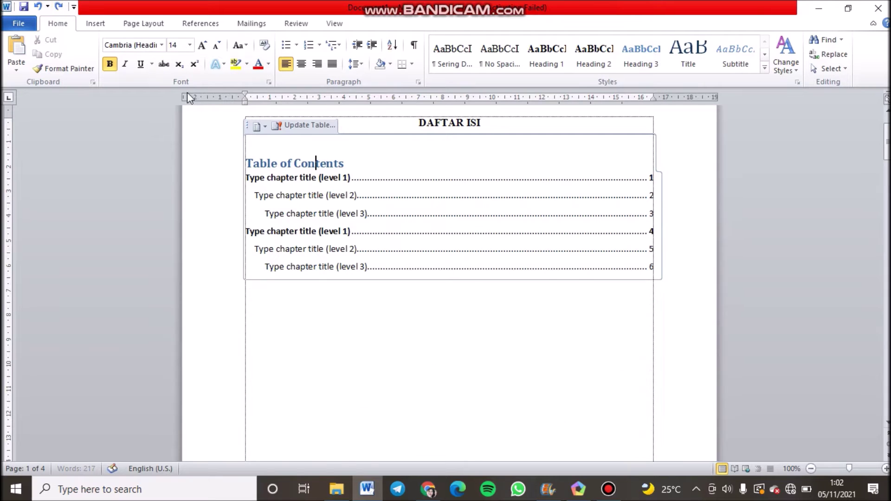
pyautogui.scroll(3, 446, 214)
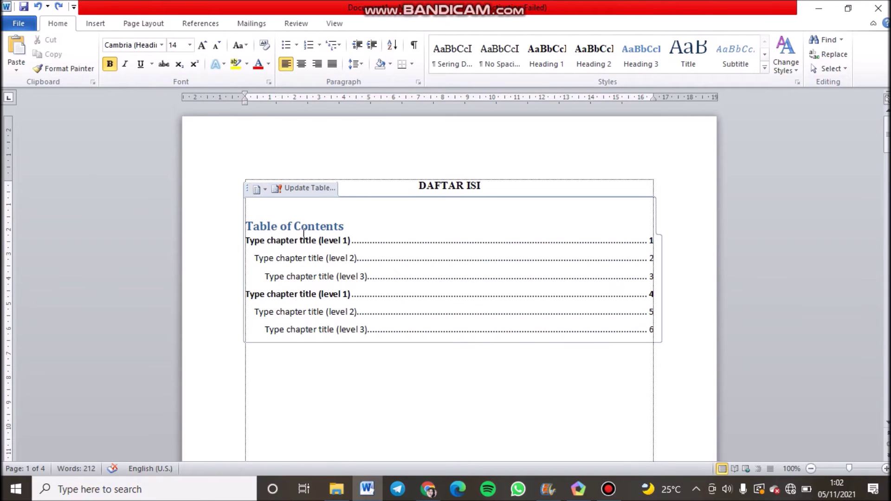
# Insert an Automatic Table 1 table of contents from the document's reference features and check its entries
pyautogui.click(201, 26)
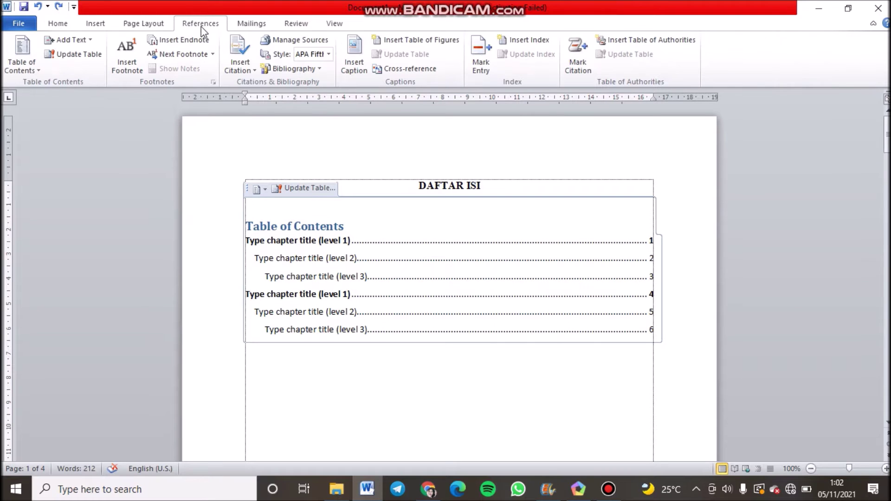
pyautogui.click(26, 68)
pyautogui.click(93, 141)
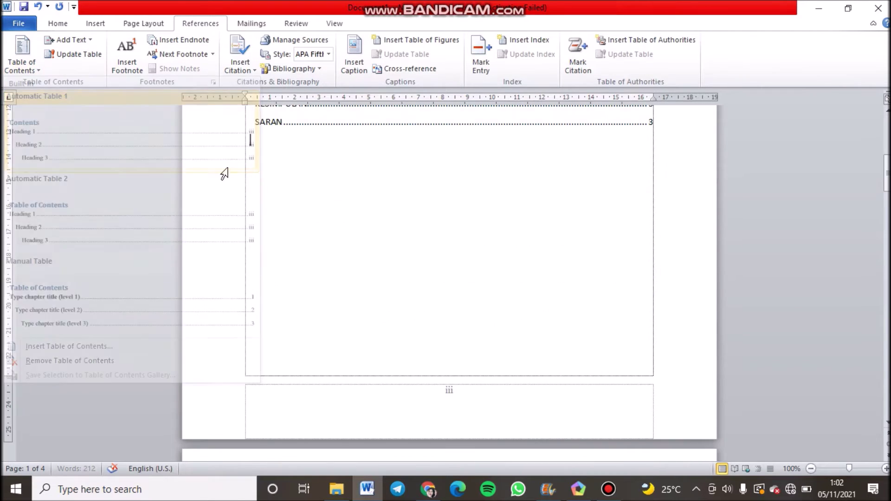
pyautogui.scroll(7, 511, 234)
pyautogui.scroll(-3, 384, 213)
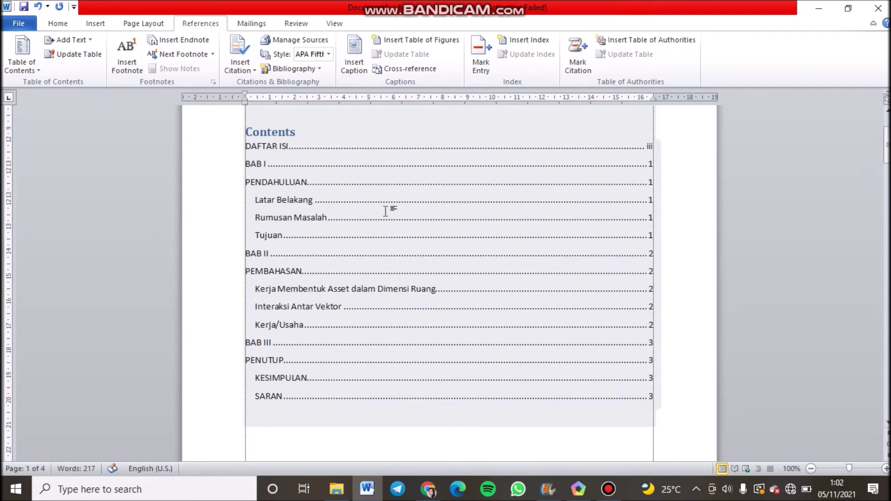
pyautogui.scroll(2, 388, 196)
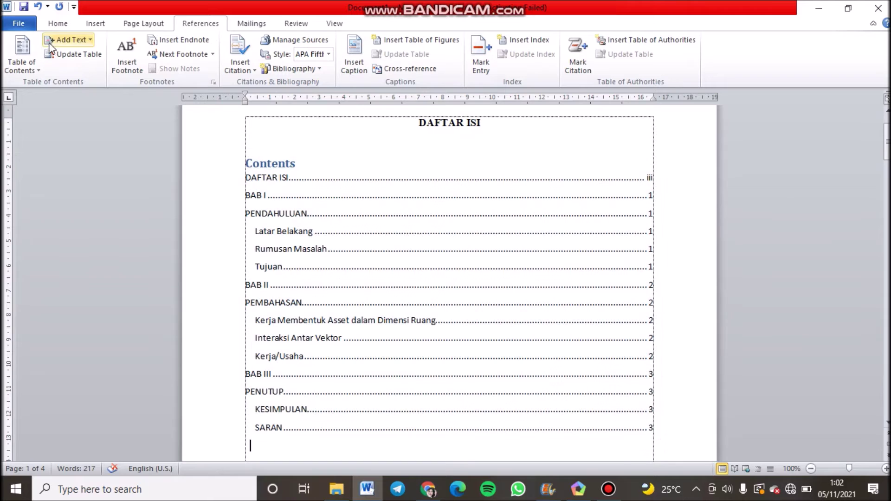
# Undo the last table of contents insertion and switch the manual table itself to Automatic Table 1
pyautogui.click(38, 6)
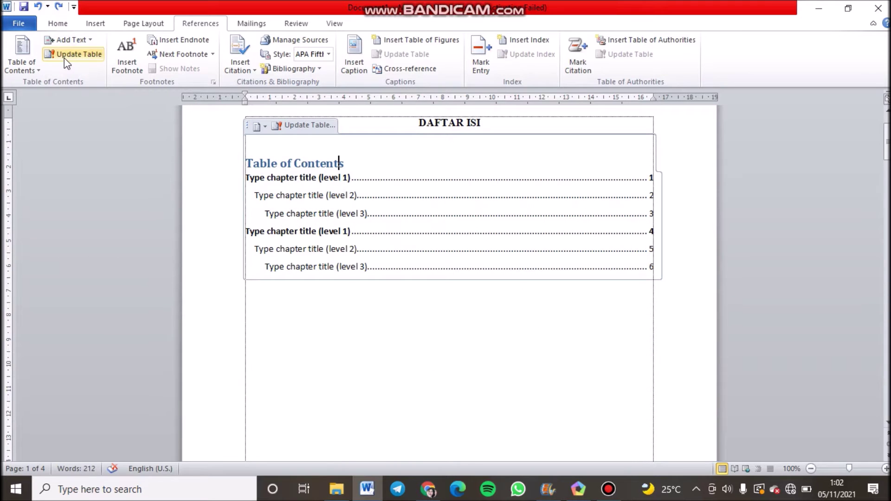
pyautogui.click(263, 127)
pyautogui.click(368, 195)
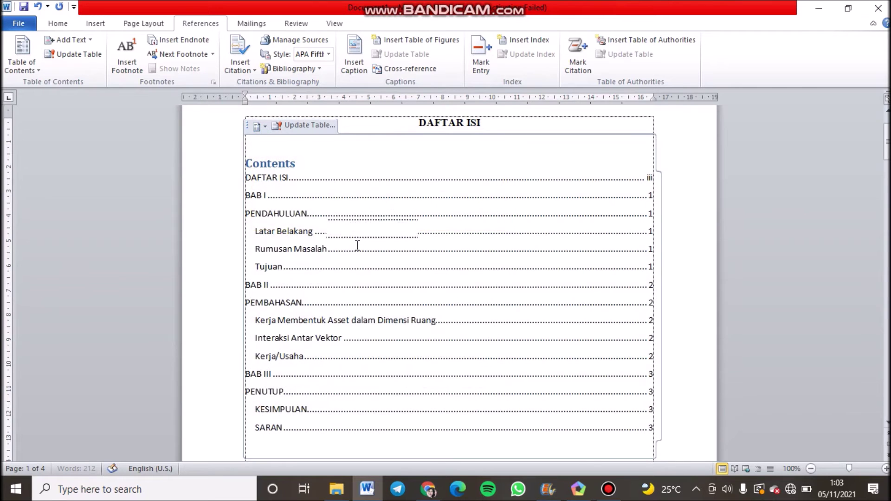
# Delete the Contents heading above the entries of the automatic table of contents
pyautogui.scroll(-2, 331, 265)
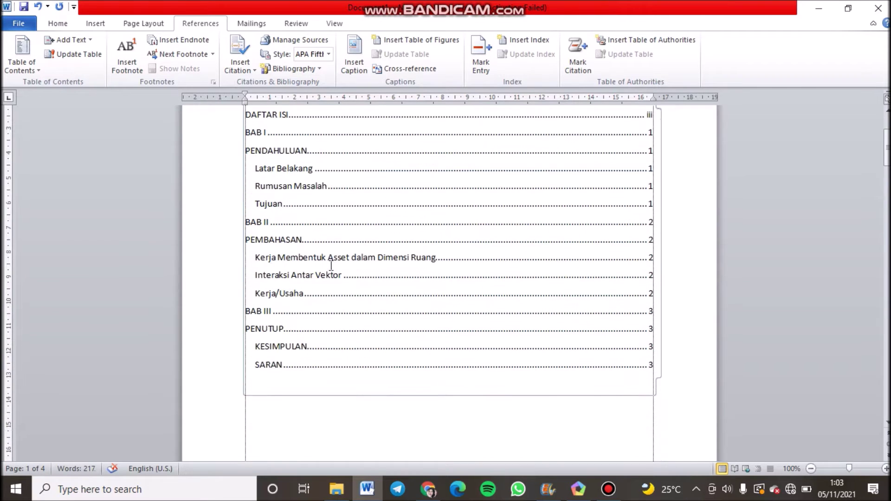
pyautogui.scroll(2, 331, 265)
pyautogui.moveTo(315, 158); pyautogui.dragTo(248, 163)
pyautogui.press('BackSpace')
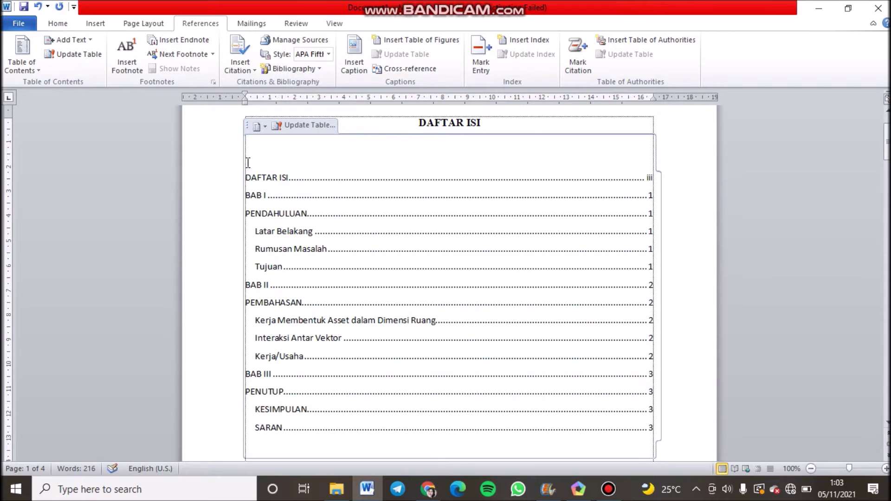
# Format all table of contents entries from DAFTAR ISI to SARAN in 12 pt Times New Roman
pyautogui.scroll(-1, 248, 164)
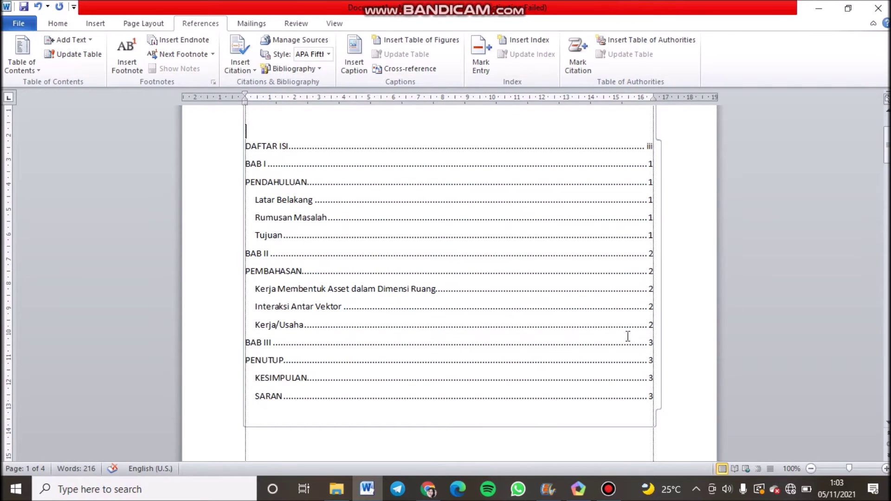
pyautogui.click(52, 25)
pyautogui.moveTo(652, 390)
pyautogui.mouseDown()
pyautogui.moveTo(464, 236)
pyautogui.moveTo(325, 163)
pyautogui.moveTo(214, 143)
pyautogui.mouseUp()
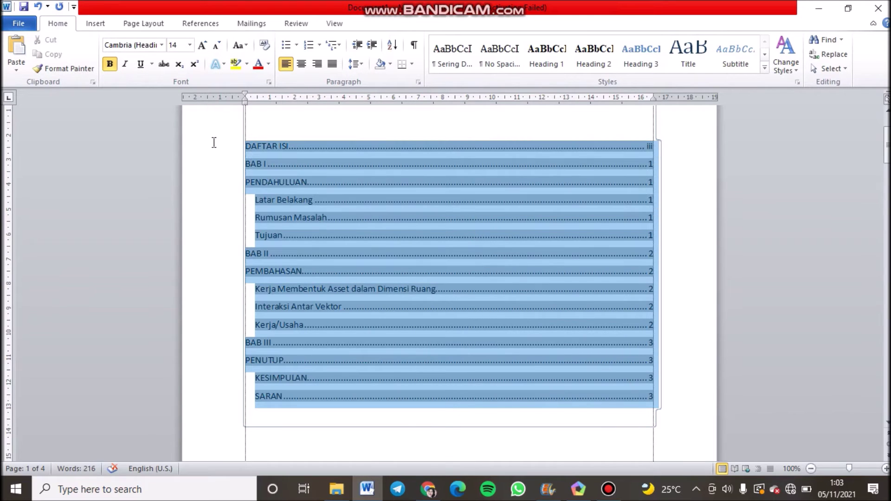
pyautogui.click(189, 45)
pyautogui.click(175, 104)
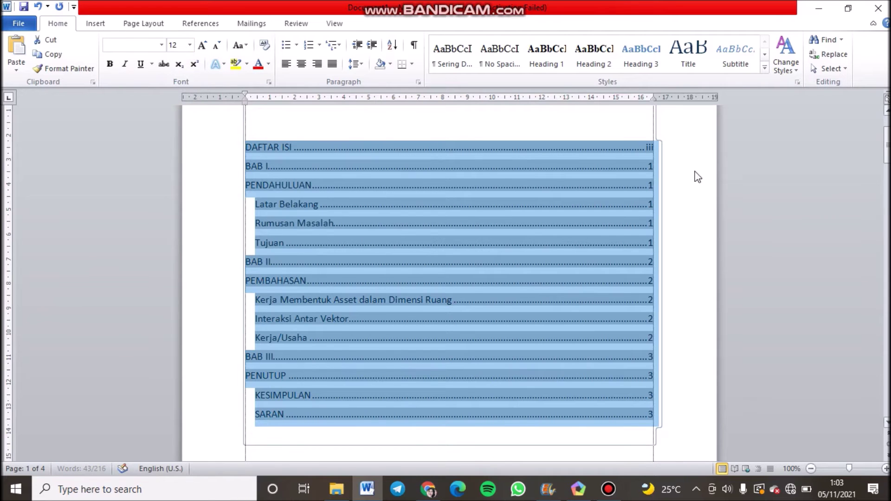
pyautogui.click(161, 45)
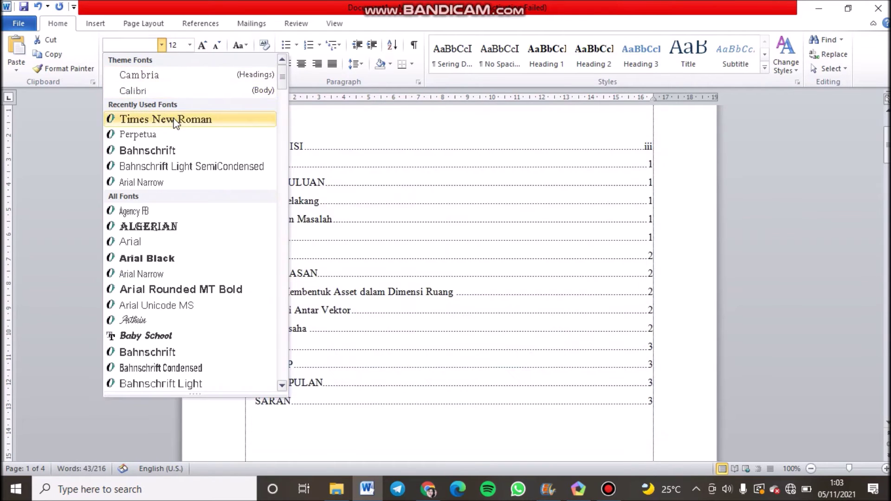
pyautogui.click(171, 118)
pyautogui.scroll(-3, 440, 327)
pyautogui.click(423, 371)
pyautogui.scroll(3, 422, 370)
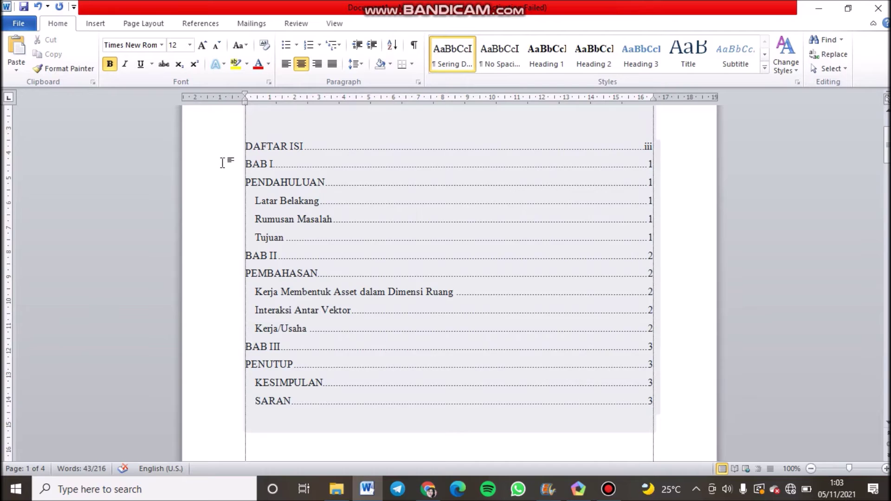
pyautogui.scroll(2, 469, 336)
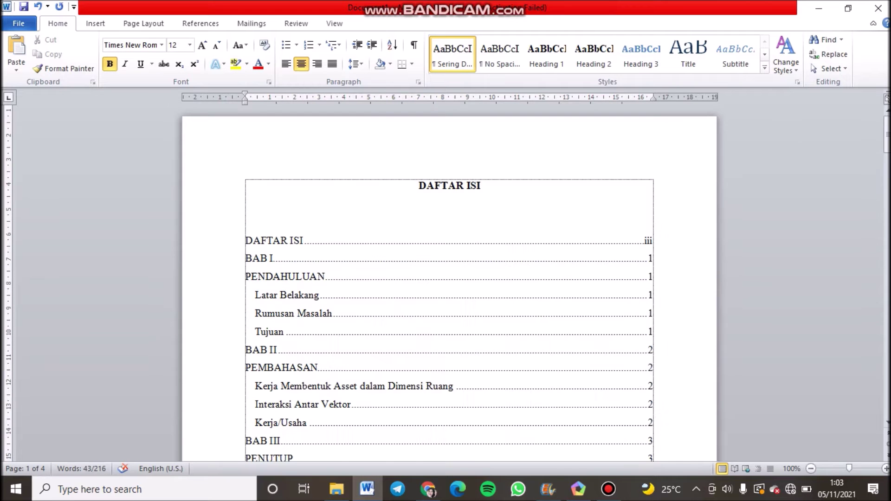
# Number the Latar Belakang, Rumusan Masalah and Tujuan entries A., B., C. and reduce their text indent to about 1.2 cm
pyautogui.scroll(-1, 251, 270)
pyautogui.click(276, 274)
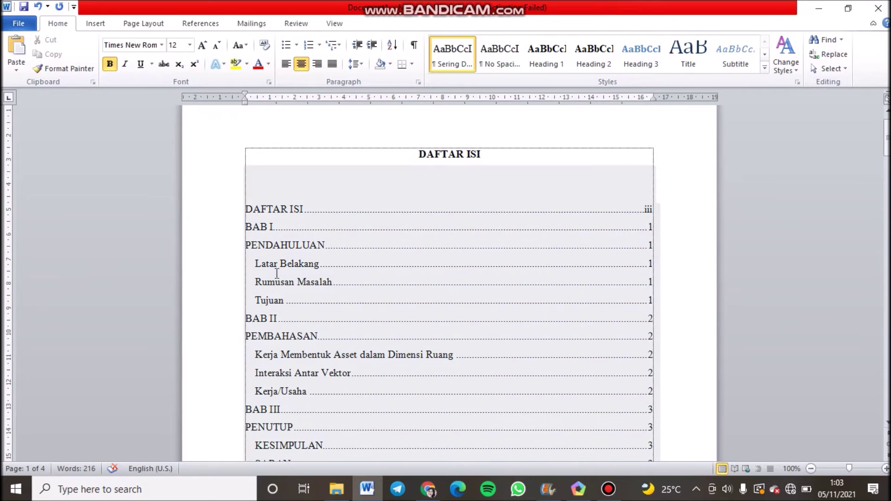
pyautogui.scroll(-1, 250, 263)
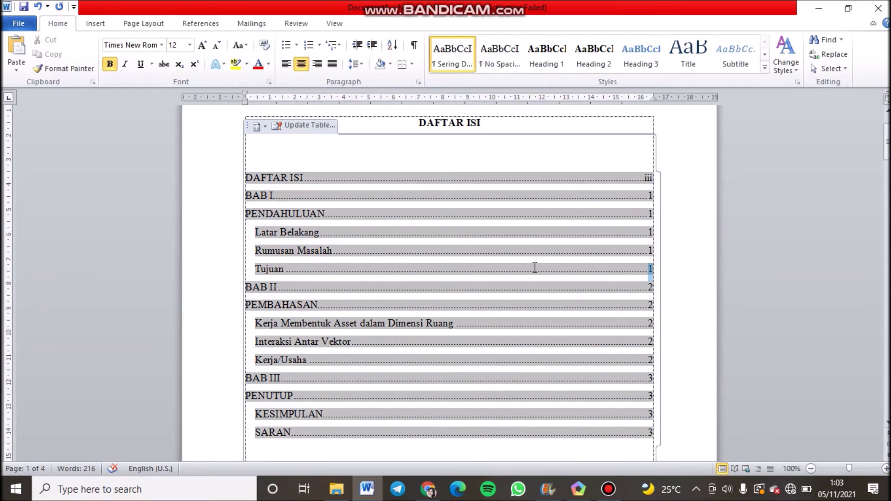
pyautogui.moveTo(533, 265); pyautogui.dragTo(346, 237)
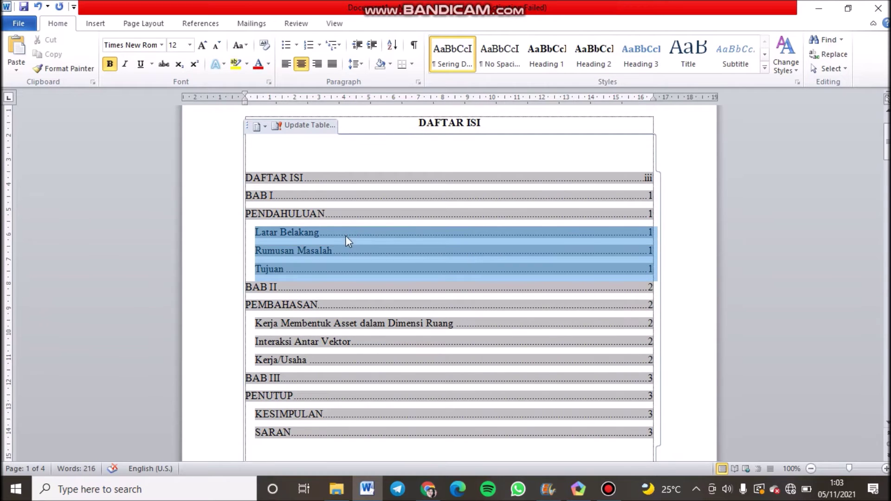
pyautogui.click(320, 45)
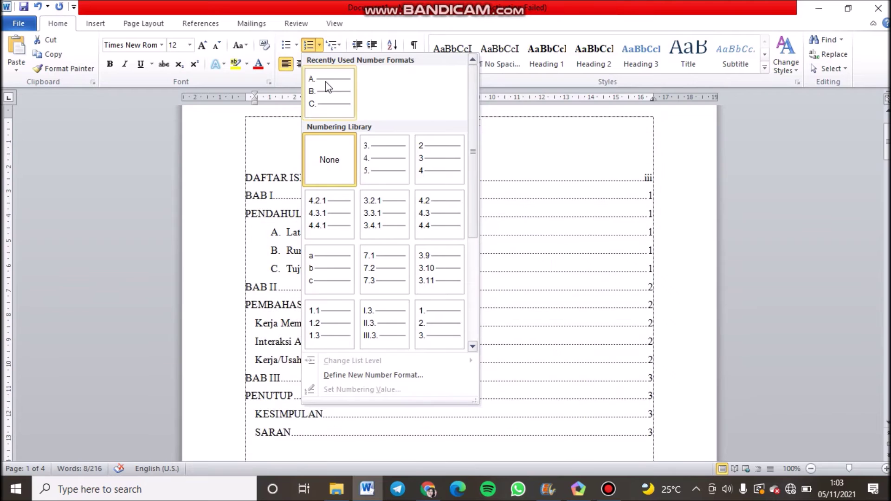
pyautogui.click(325, 86)
pyautogui.moveTo(287, 103); pyautogui.dragTo(273, 103)
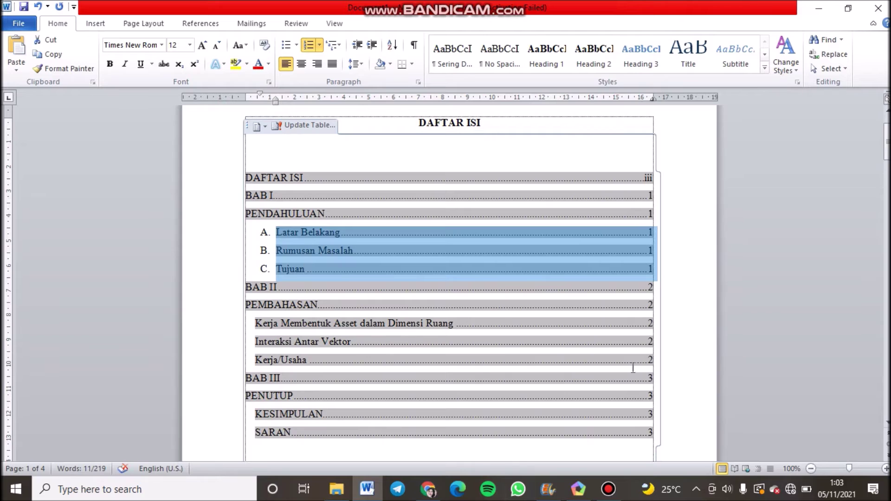
# Number the three entries under PEMBAHASAN A., B., C. and reduce their text indent to about 1.2 cm
pyautogui.moveTo(649, 360); pyautogui.dragTo(301, 323)
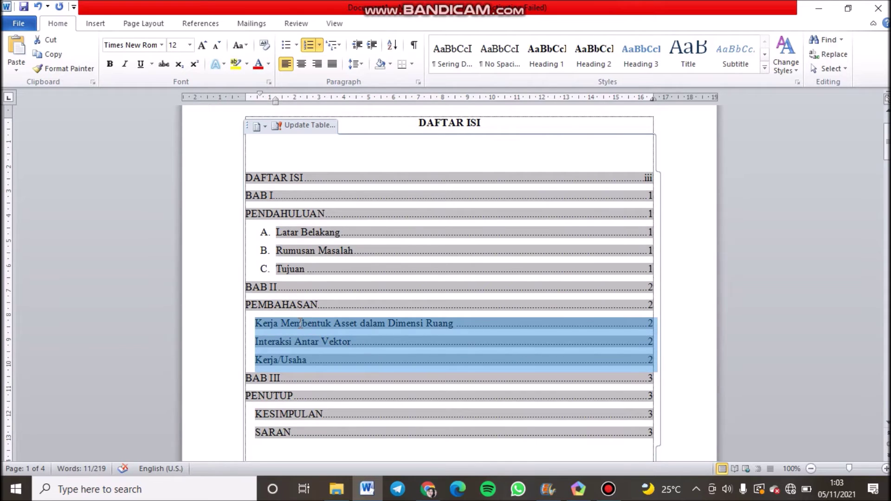
pyautogui.click(319, 45)
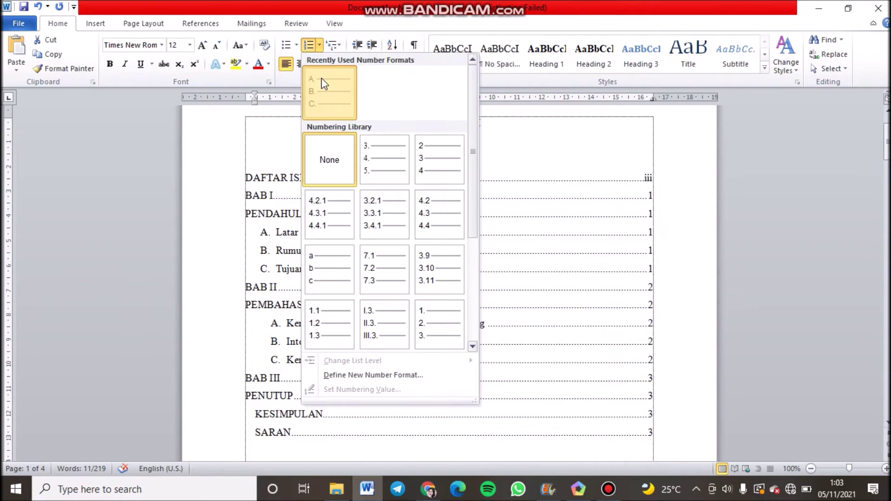
pyautogui.click(320, 89)
pyautogui.moveTo(285, 101); pyautogui.dragTo(275, 103)
# Number the KESIMPULAN and SARAN entries A. and B. and reduce their text indent to about 1.2 cm
pyautogui.moveTo(650, 439); pyautogui.dragTo(404, 415)
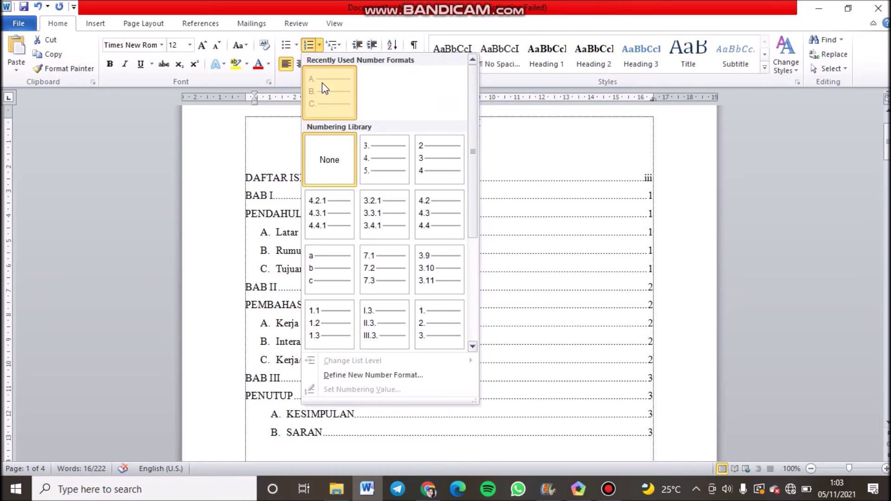
pyautogui.click(322, 83)
pyautogui.moveTo(286, 102); pyautogui.dragTo(276, 102)
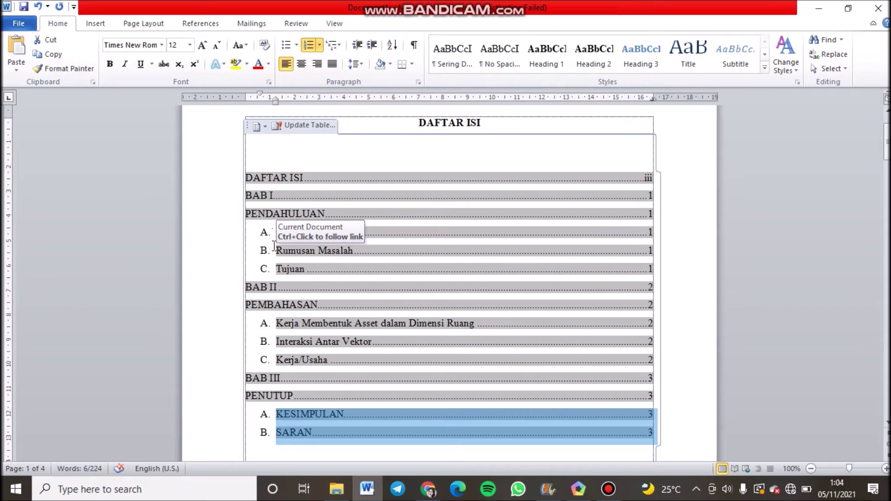
# Review the layout, lettering and page numbers of the formatted table of contents under the DAFTAR ISI title
pyautogui.click(265, 234)
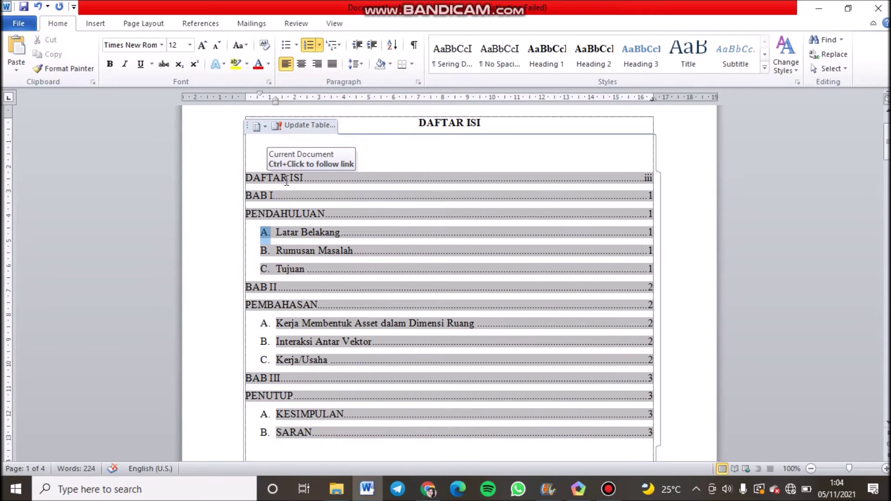
pyautogui.scroll(-3, 598, 252)
pyautogui.click(548, 346)
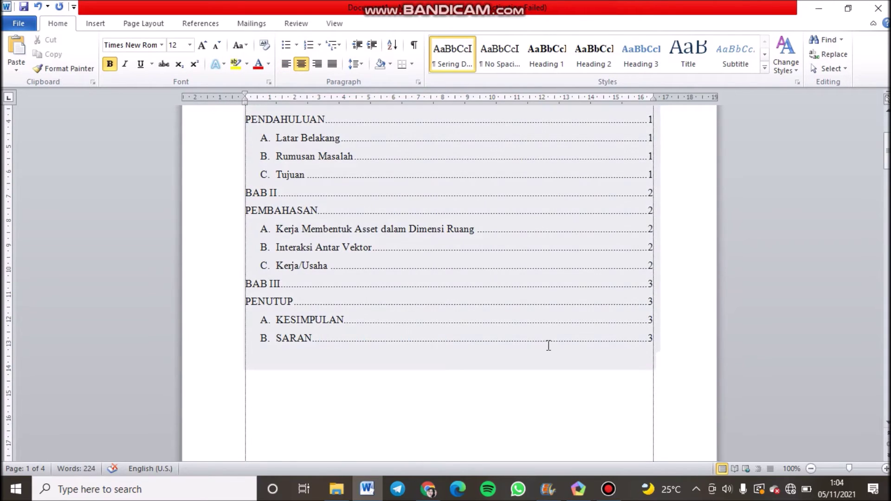
pyautogui.scroll(5, 515, 299)
pyautogui.press('Down')
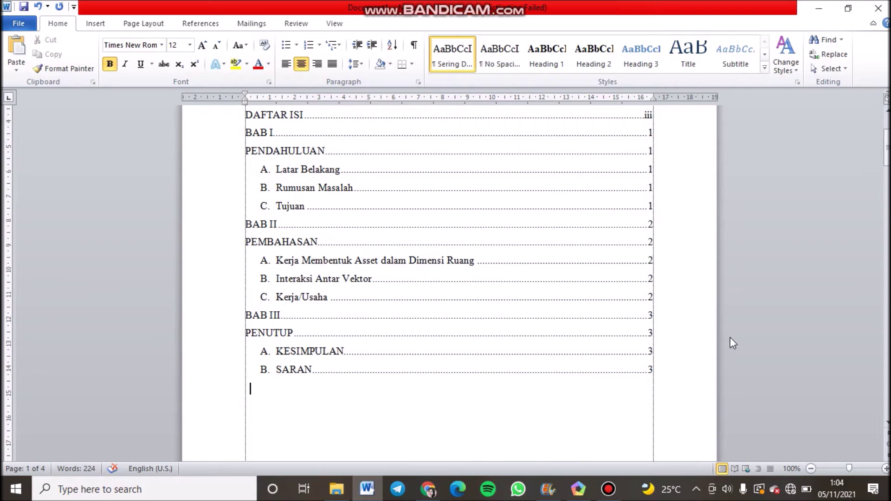
pyautogui.scroll(4, 733, 329)
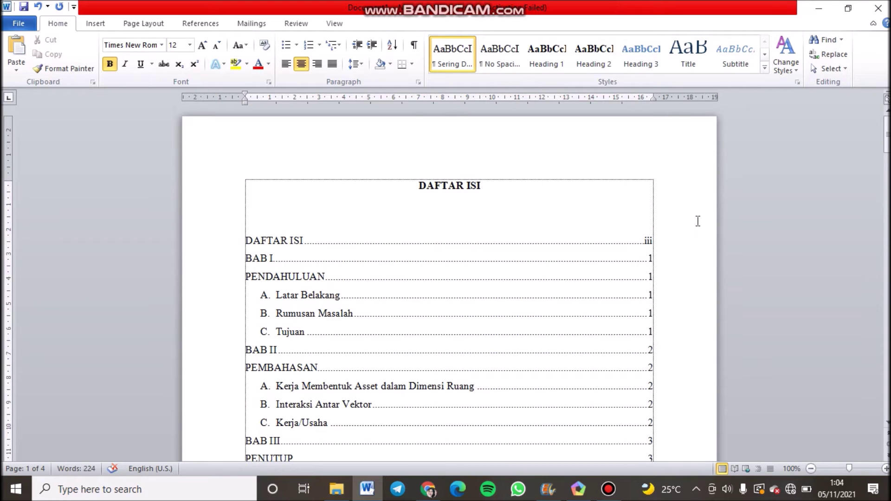
pyautogui.scroll(-2, 697, 221)
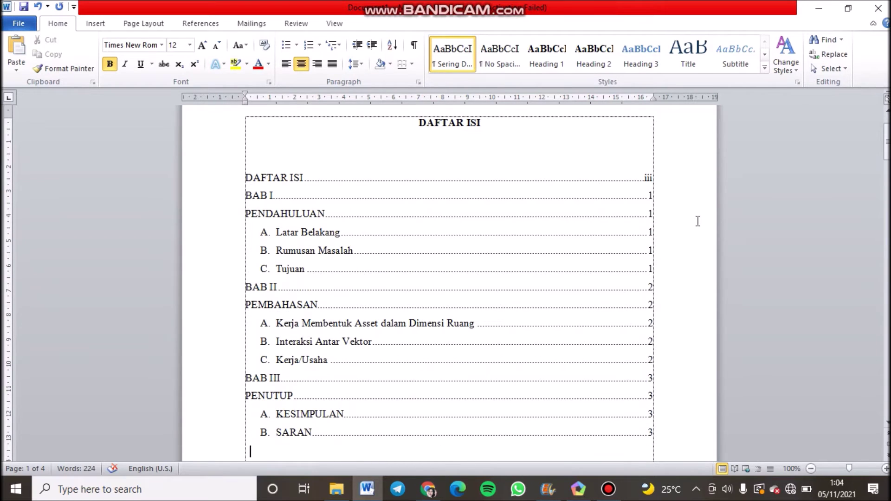
pyautogui.moveTo(404, 123); pyautogui.dragTo(484, 124)
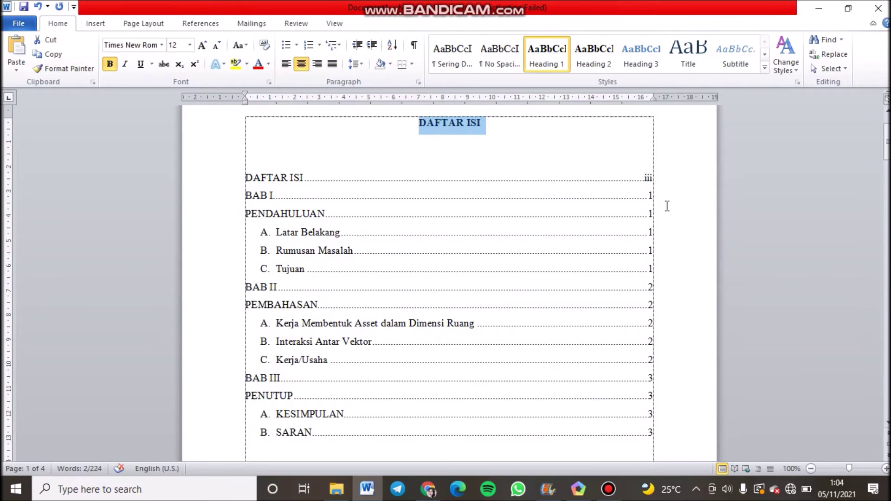
# Insert a page break after the SARAN heading on the BAB III page to start a new page
pyautogui.scroll(-7, 667, 206)
pyautogui.scroll(-4, 667, 201)
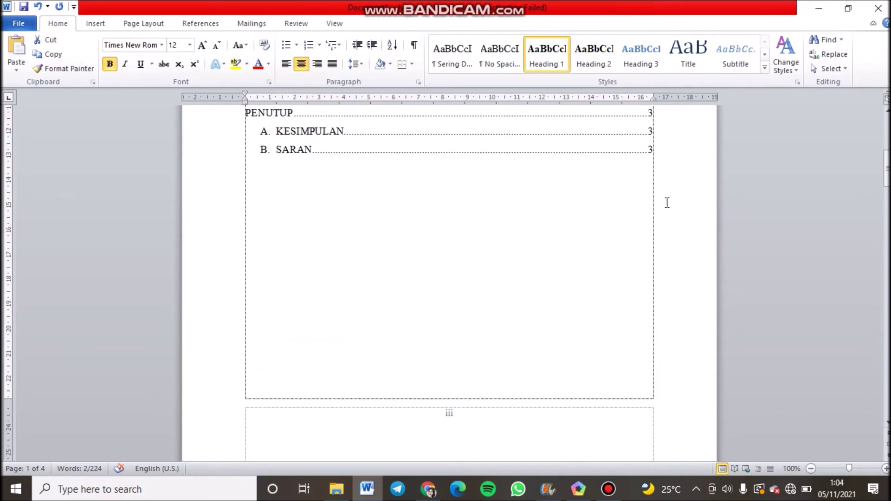
pyautogui.moveTo(887, 178); pyautogui.dragTo(887, 364)
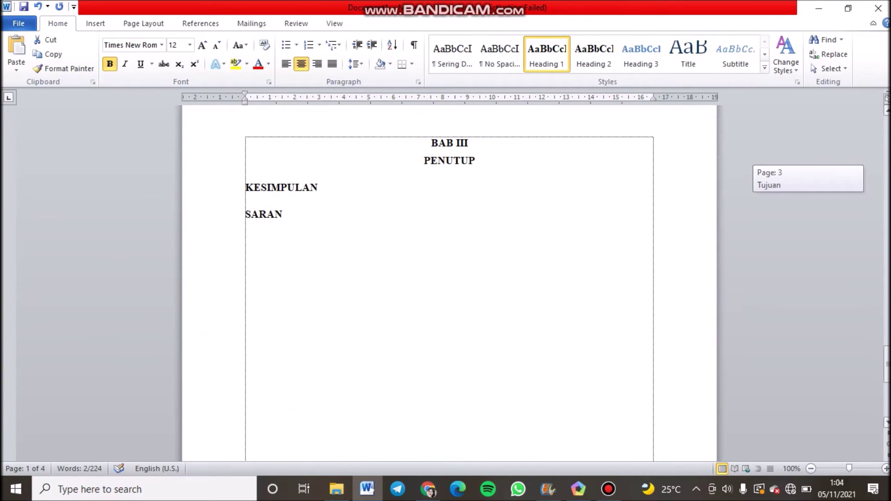
pyautogui.click(360, 224)
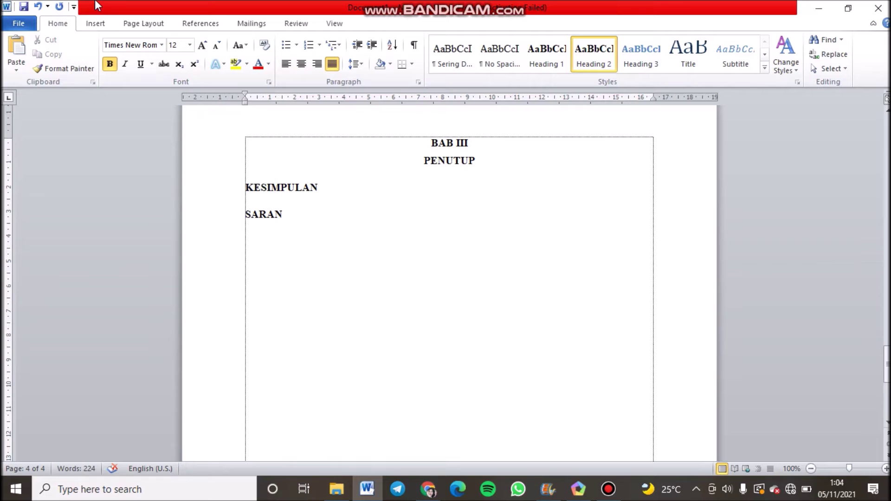
pyautogui.click(103, 26)
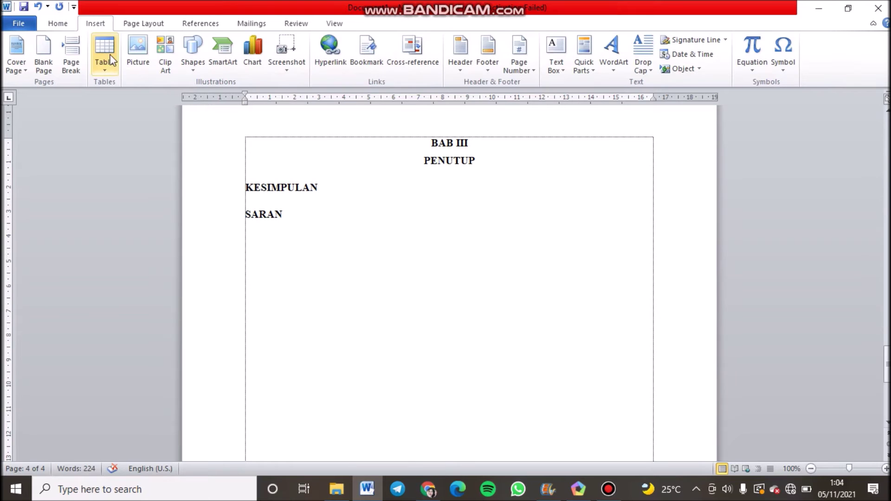
pyautogui.click(73, 55)
pyautogui.scroll(-3, 360, 266)
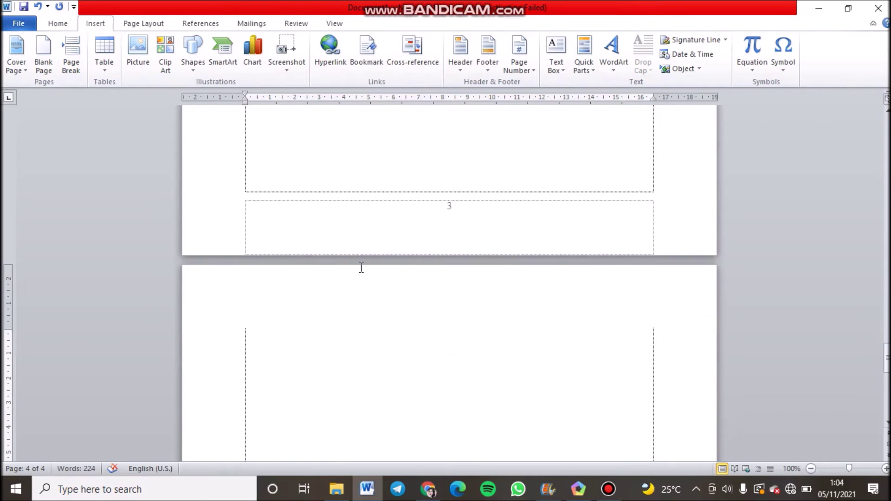
# Add the centered title DAFTAR PUSTAKA at the start of the new last page
pyautogui.click(55, 25)
pyautogui.click(307, 67)
pyautogui.write('D')
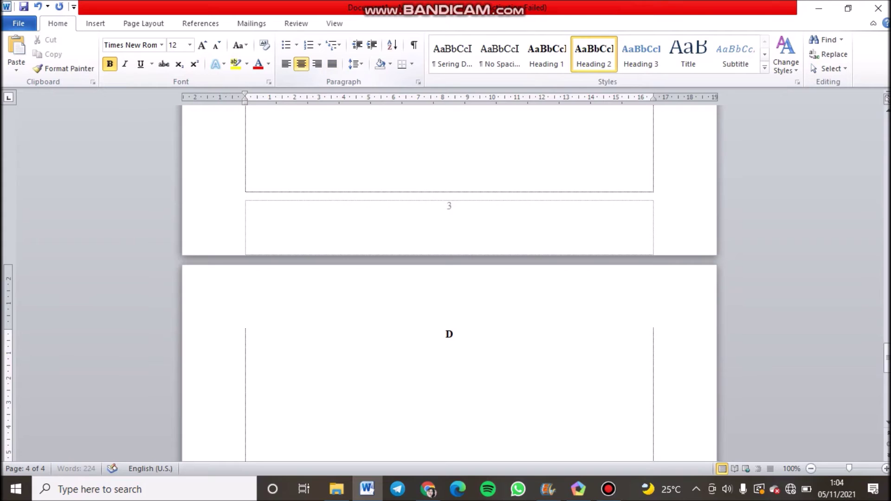
pyautogui.write('AFTAR PUS')
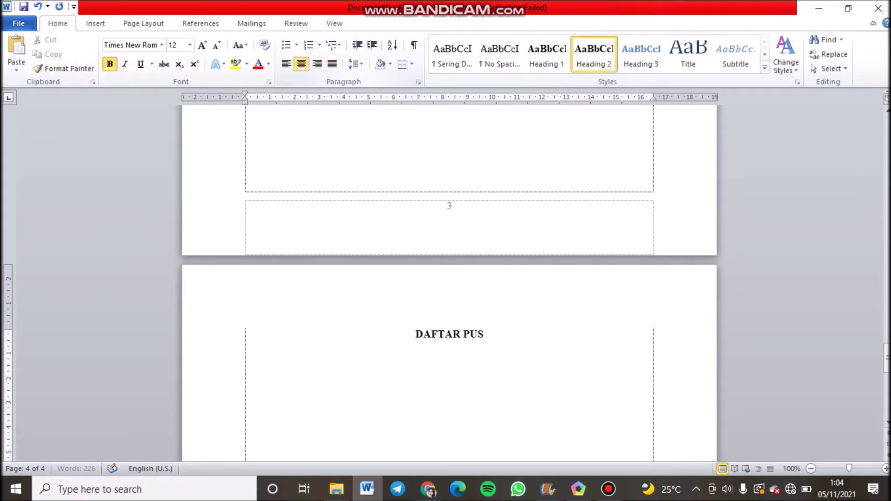
pyautogui.write('TAKA')
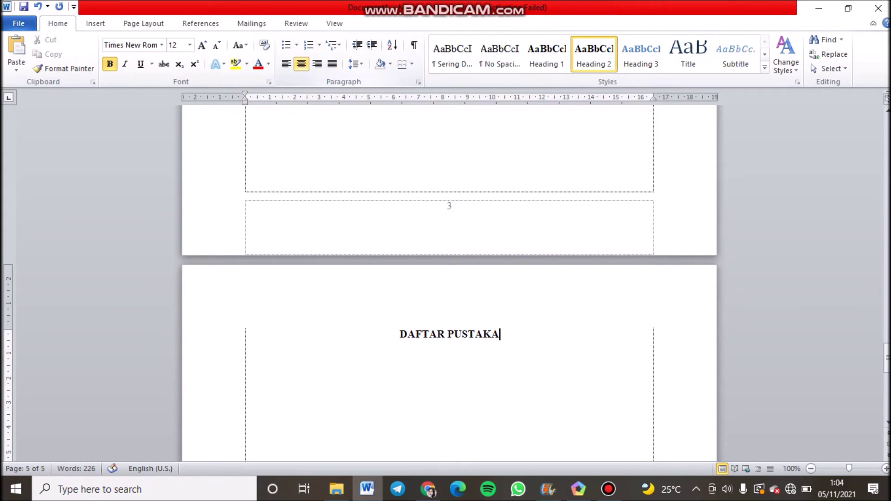
# Apply the Heading 1 style to the DAFTAR PUSTAKA title on the last page
pyautogui.moveTo(886, 360); pyautogui.dragTo(886, 134)
pyautogui.scroll(-3, 368, 235)
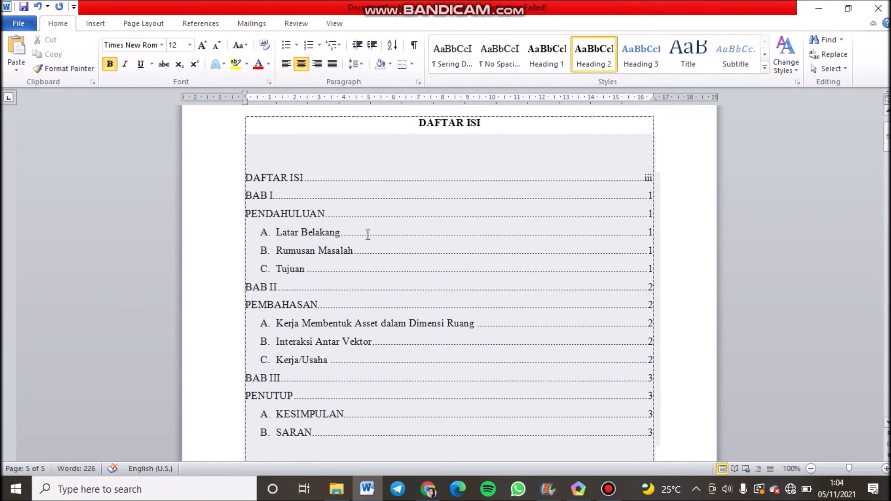
pyautogui.scroll(-2, 307, 341)
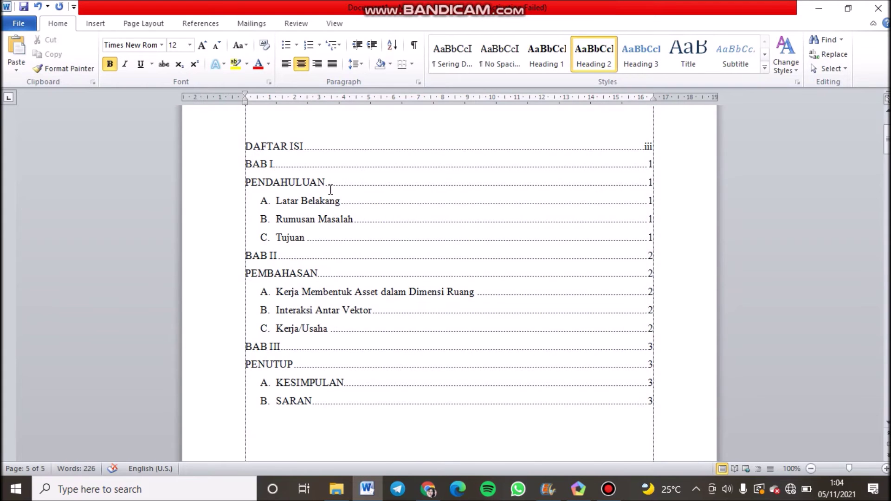
pyautogui.moveTo(886, 139); pyautogui.dragTo(887, 353)
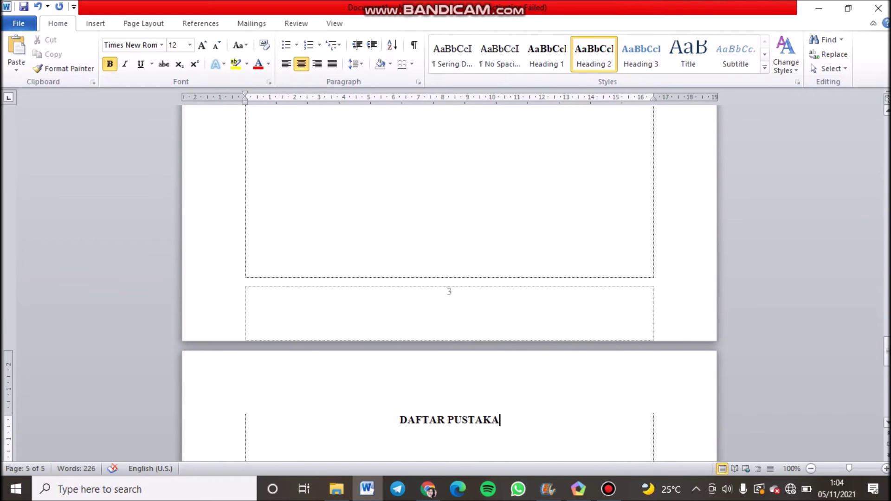
pyautogui.scroll(-2, 512, 377)
pyautogui.moveTo(510, 358); pyautogui.dragTo(418, 356)
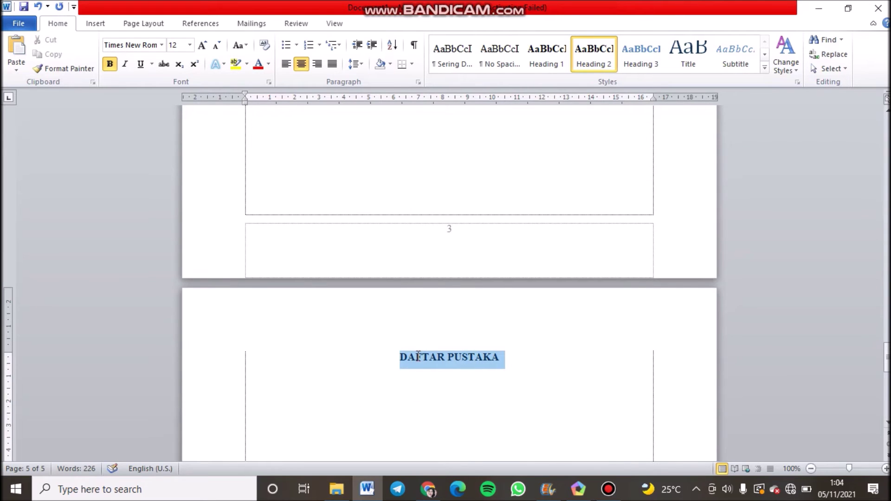
pyautogui.click(538, 70)
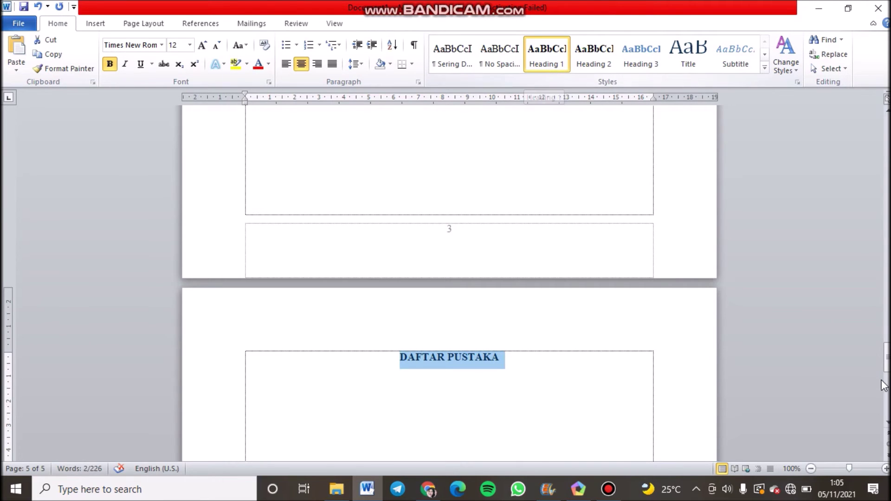
# Update the entire table of contents under DAFTAR ISI so it includes the new heading
pyautogui.moveTo(887, 358); pyautogui.dragTo(886, 134)
pyautogui.click(272, 207)
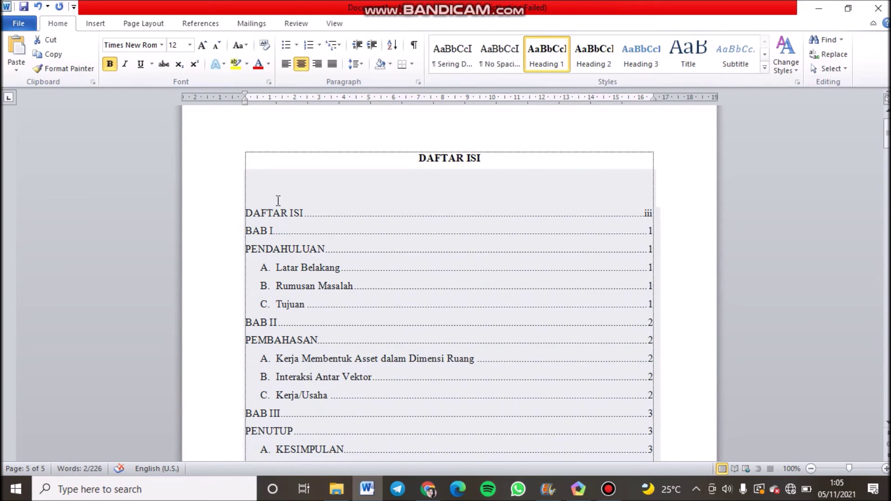
pyautogui.click(278, 201)
pyautogui.click(288, 160)
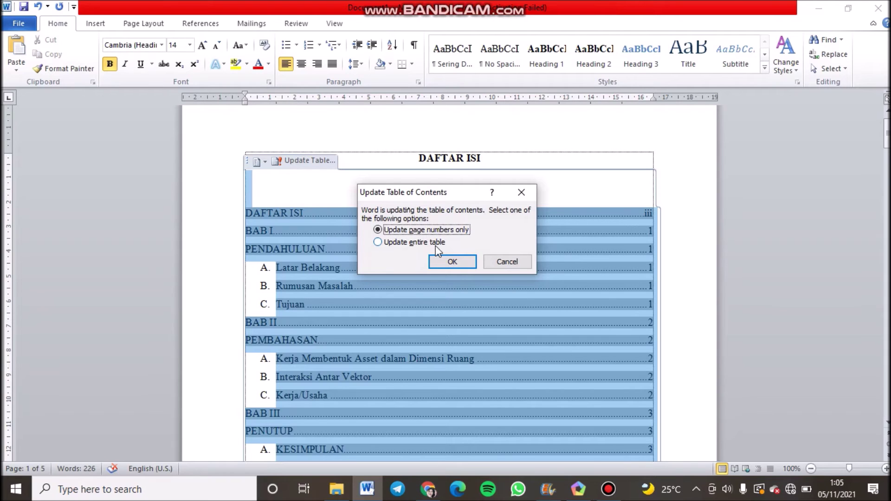
pyautogui.click(390, 243)
pyautogui.click(447, 263)
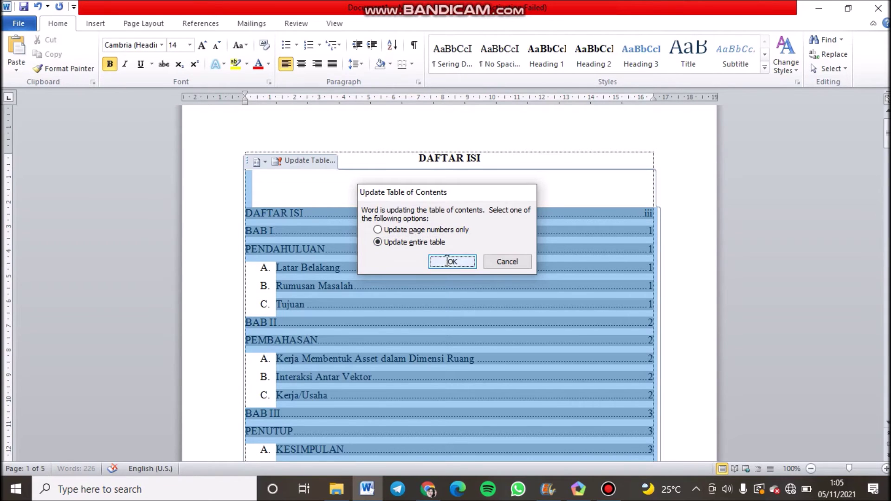
pyautogui.scroll(-6, 418, 278)
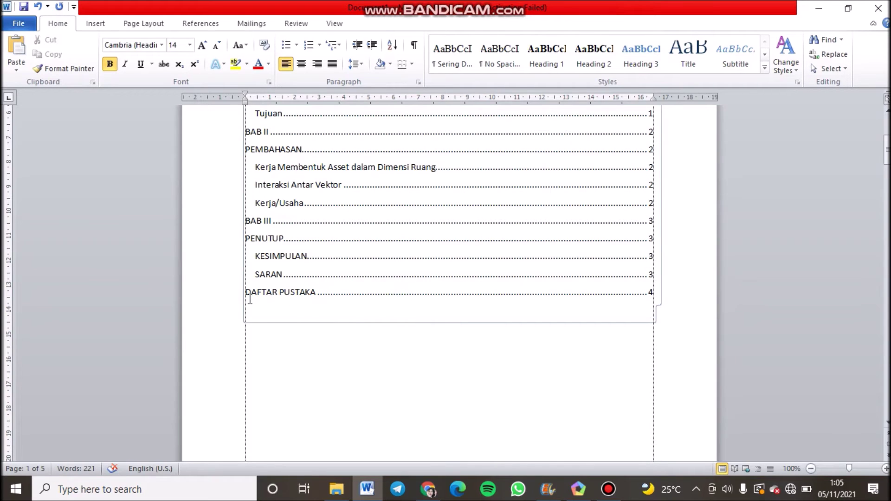
pyautogui.scroll(8, 477, 244)
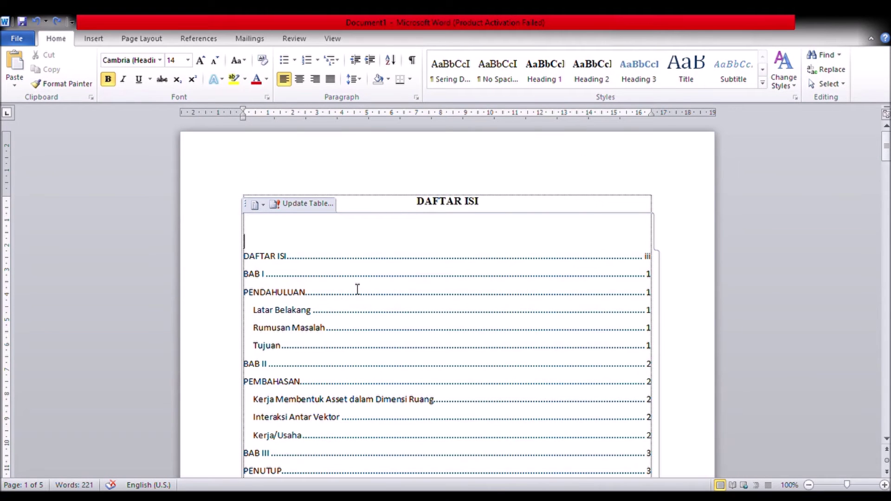
# Duplicate the two Latar Belakang paragraphs in BAB I directly below the originals
pyautogui.scroll(-15, 357, 291)
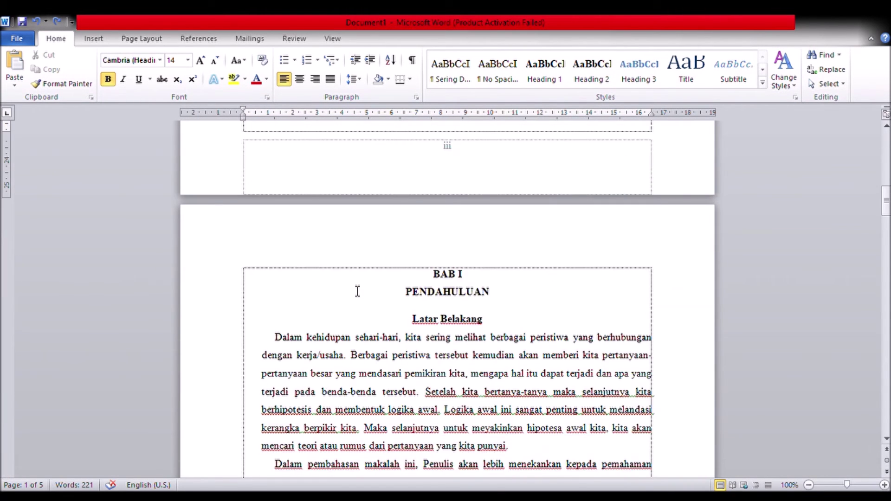
pyautogui.scroll(-1, 357, 291)
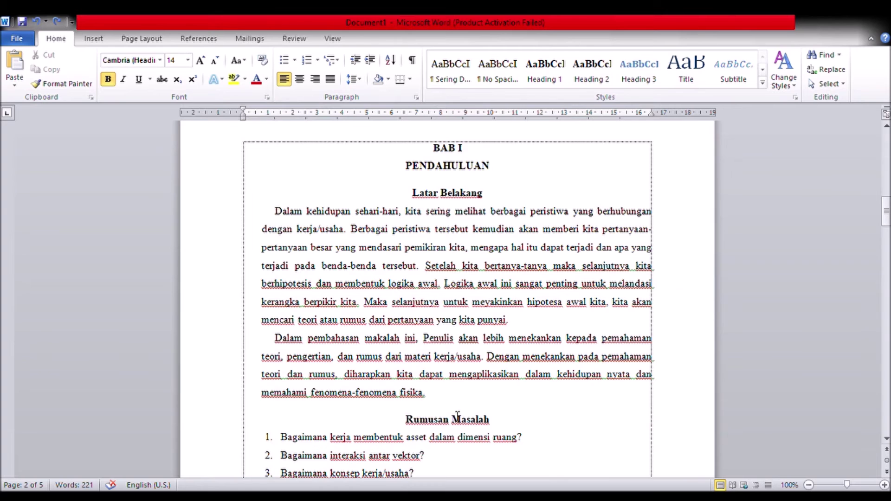
pyautogui.moveTo(437, 400); pyautogui.dragTo(275, 212)
pyautogui.click(48, 71)
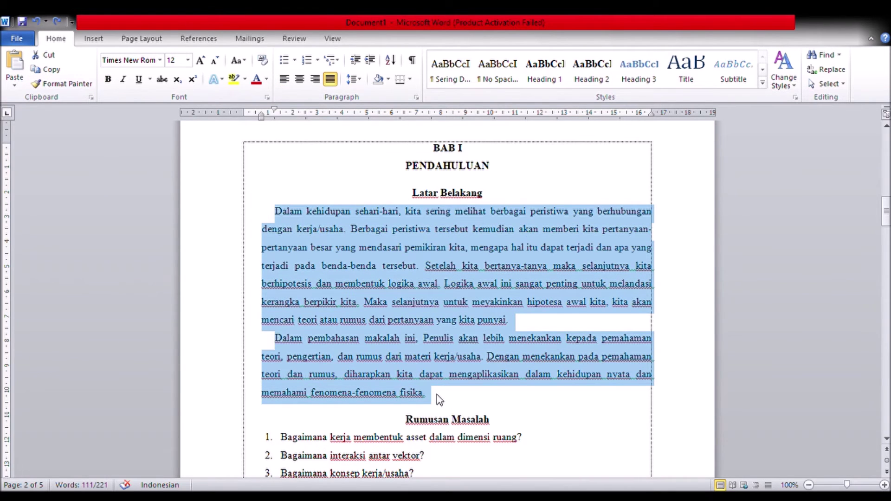
pyautogui.click(436, 393)
pyautogui.press('Return')
pyautogui.hotkey('ctrl', 'v')
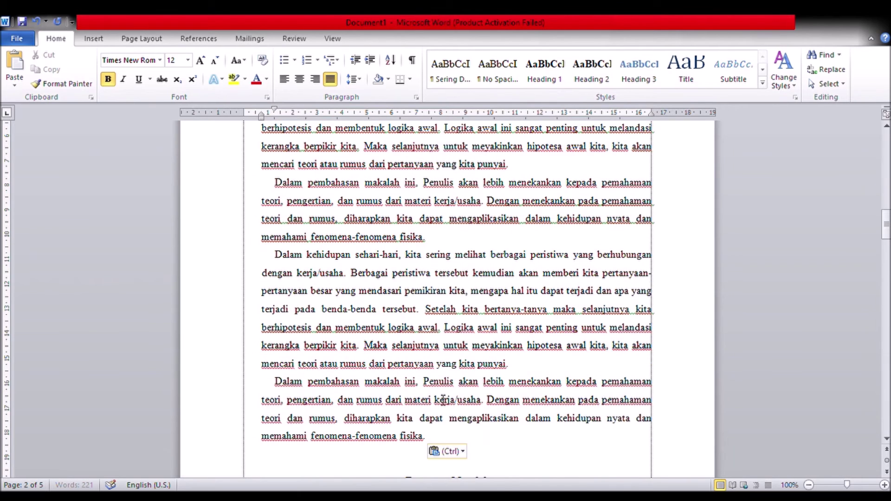
# Update the table of contents under DAFTAR ISI to refresh its page numbers after the added text
pyautogui.scroll(-3, 453, 337)
pyautogui.scroll(-5, 452, 337)
pyautogui.scroll(-8, 479, 300)
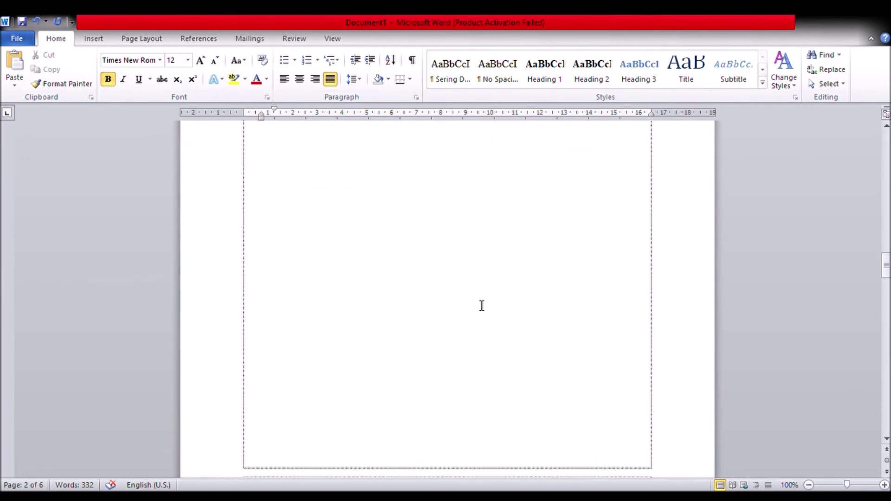
pyautogui.scroll(12, 449, 302)
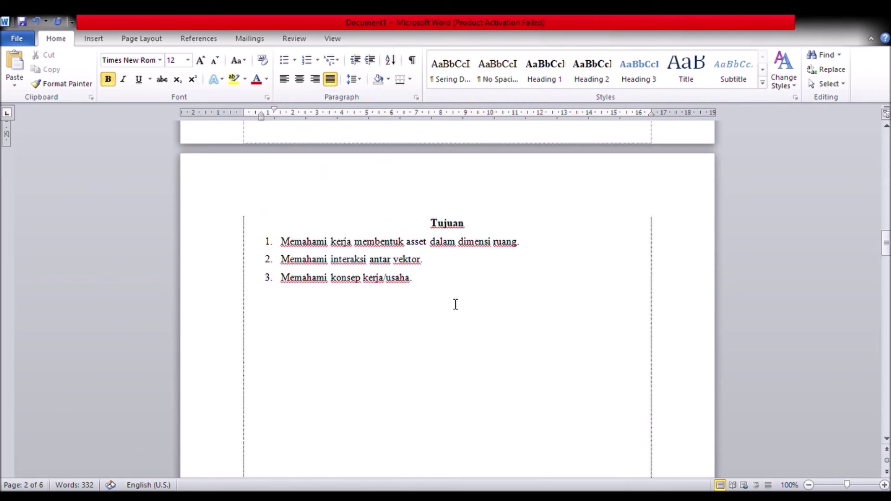
pyautogui.scroll(18, 452, 304)
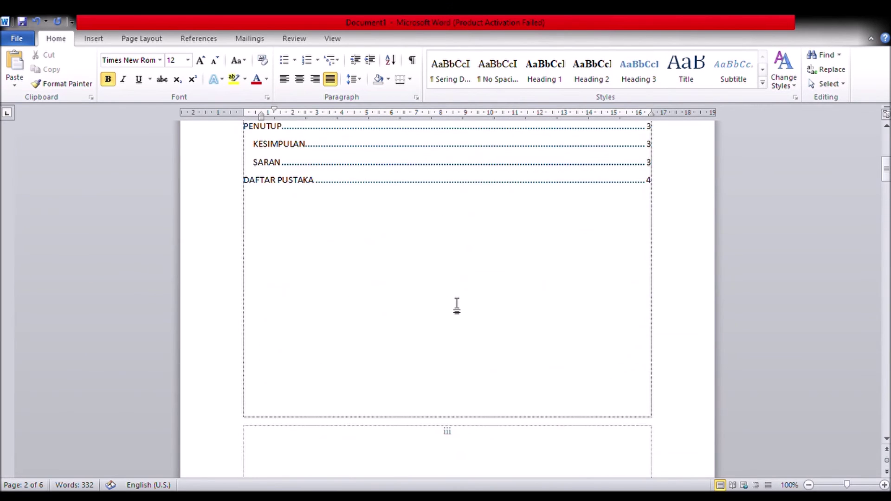
pyautogui.scroll(5, 395, 248)
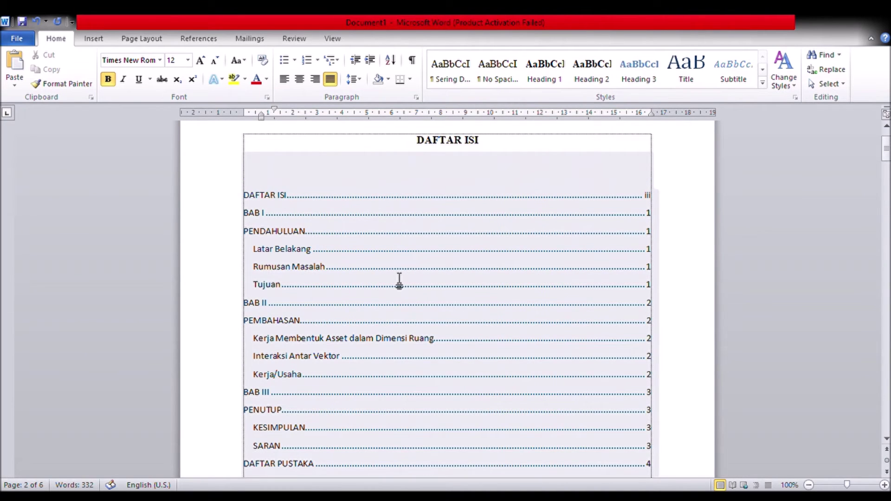
pyautogui.click(713, 305)
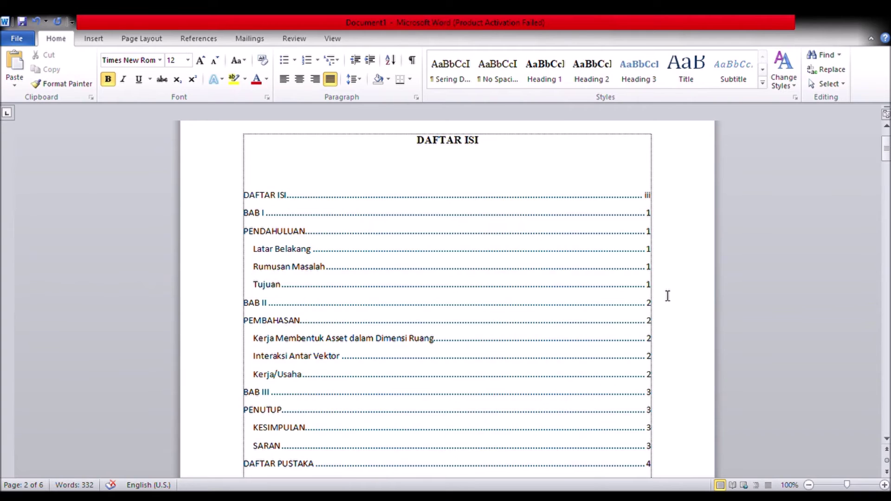
pyautogui.click(488, 229)
pyautogui.click(277, 183)
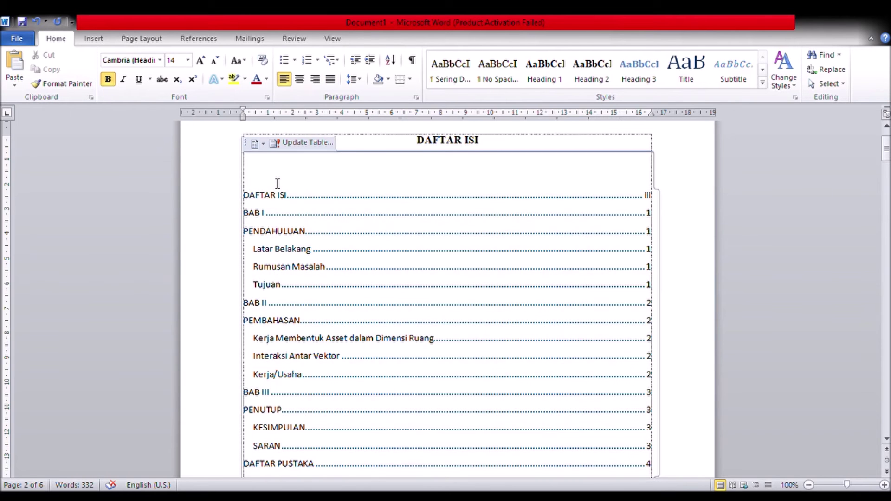
pyautogui.click(286, 149)
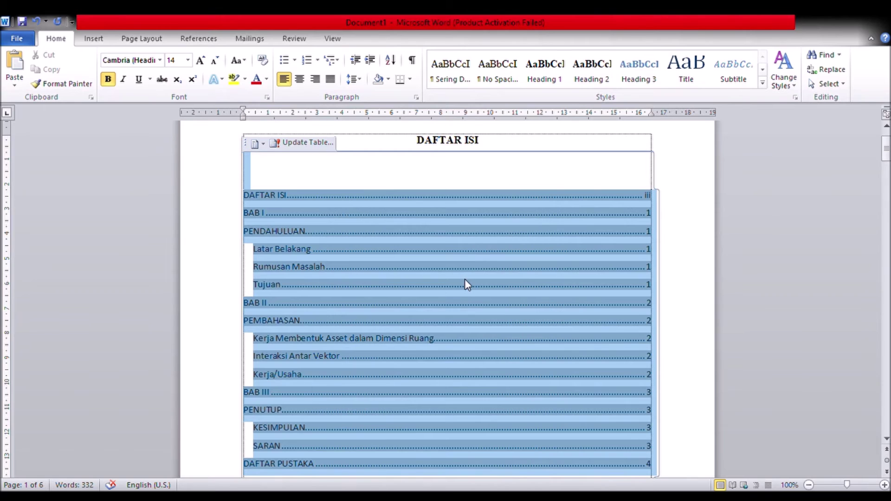
pyautogui.press('F9')
pyautogui.scroll(-1, 467, 282)
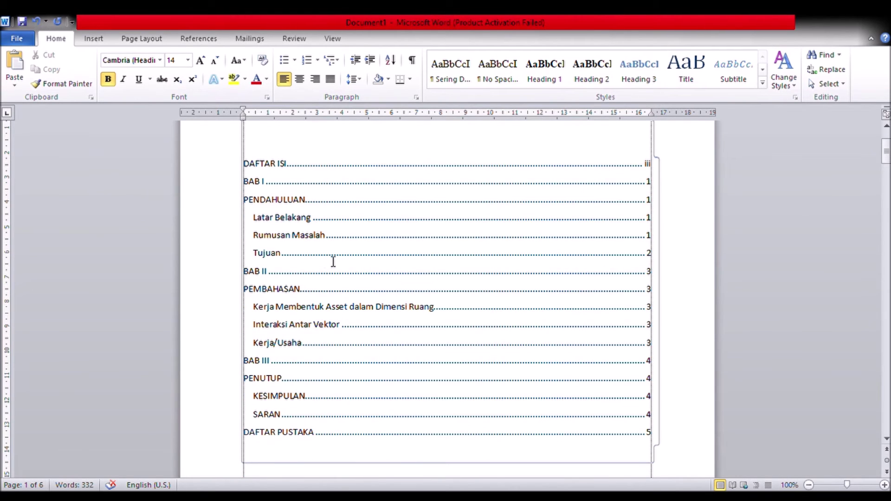
# Undo and redo the last table of contents update to compare the page numbers before and after it
pyautogui.click(35, 21)
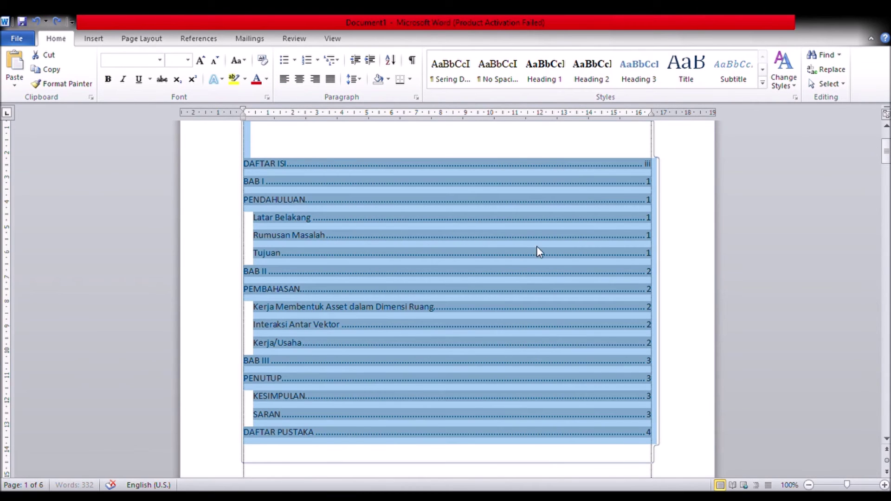
pyautogui.click(58, 21)
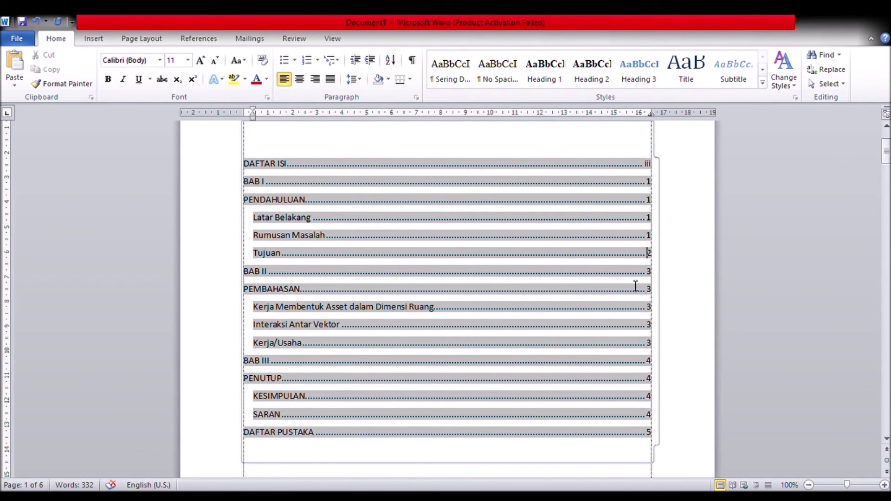
pyautogui.scroll(-5, 637, 299)
pyautogui.click(603, 291)
pyautogui.scroll(3, 573, 276)
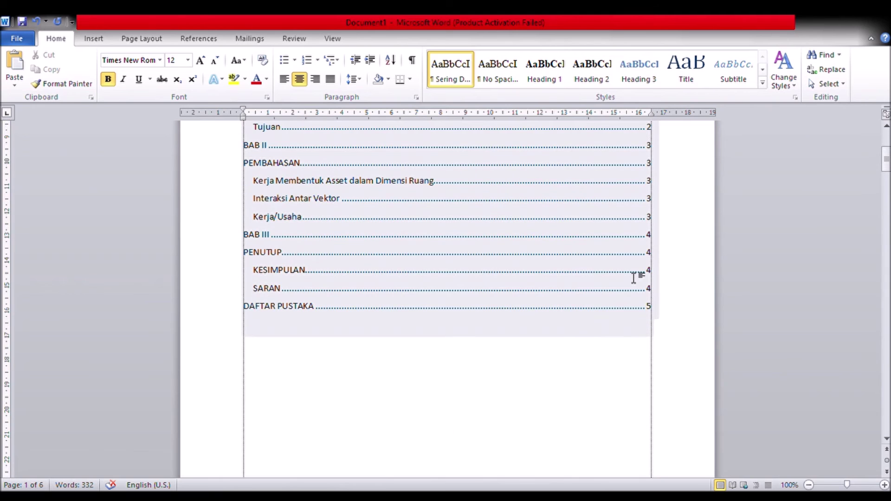
pyautogui.scroll(4, 659, 333)
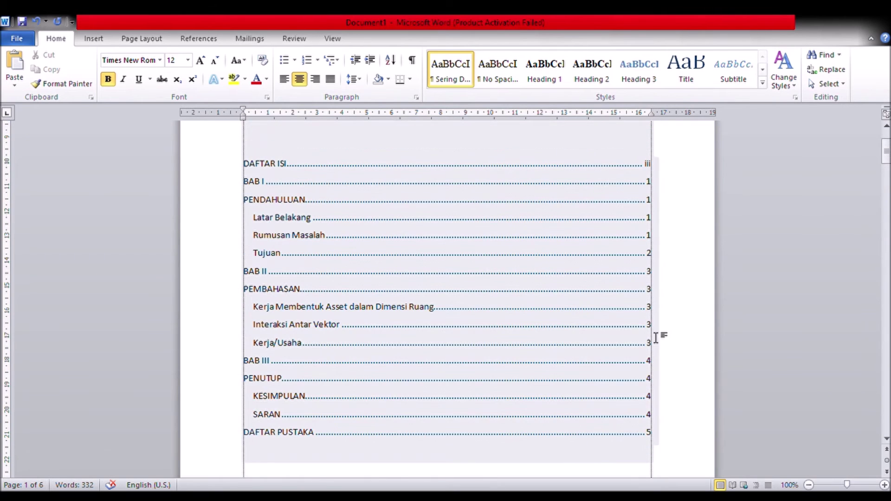
# Format all table of contents entries from DAFTAR ISI to DAFTAR PUSTAKA in 12 pt Times New Roman
pyautogui.moveTo(653, 437); pyautogui.dragTo(288, 163)
pyautogui.click(189, 61)
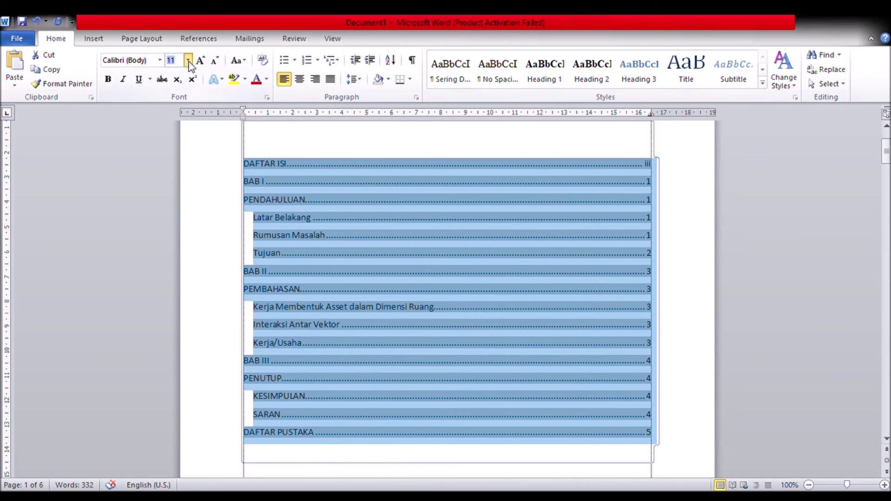
pyautogui.click(176, 119)
pyautogui.click(159, 62)
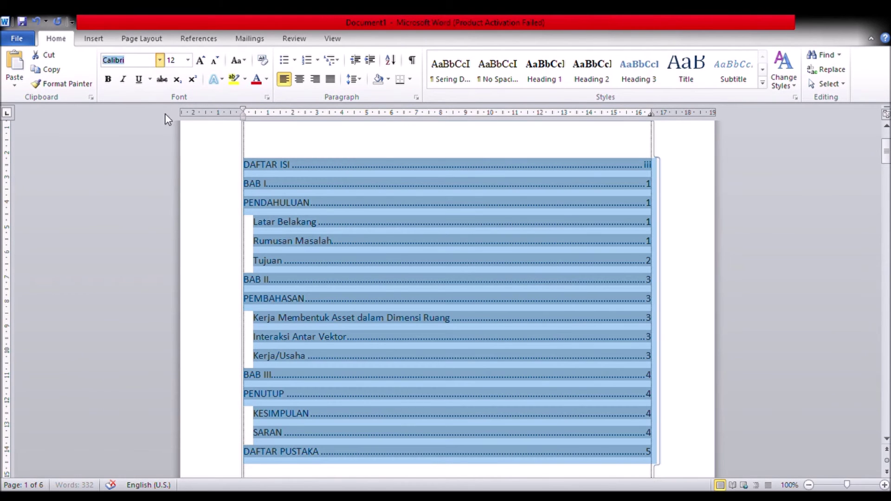
pyautogui.click(169, 127)
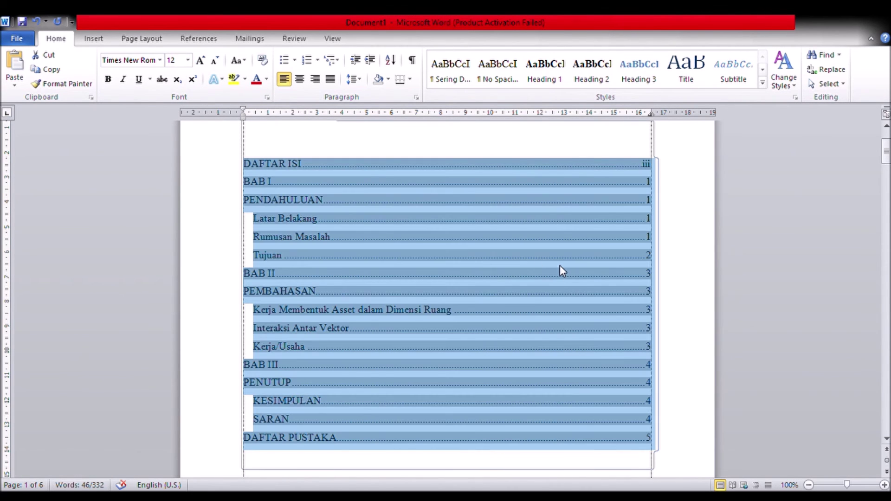
# Number the Latar Belakang, Rumusan Masalah and Tujuan entries A. to C. and reduce their text indent to about 1 cm
pyautogui.click(559, 266)
pyautogui.moveTo(254, 220); pyautogui.dragTo(505, 254)
pyautogui.click(506, 248)
pyautogui.moveTo(259, 227); pyautogui.dragTo(475, 247)
pyautogui.click(475, 247)
pyautogui.moveTo(657, 261); pyautogui.dragTo(428, 253)
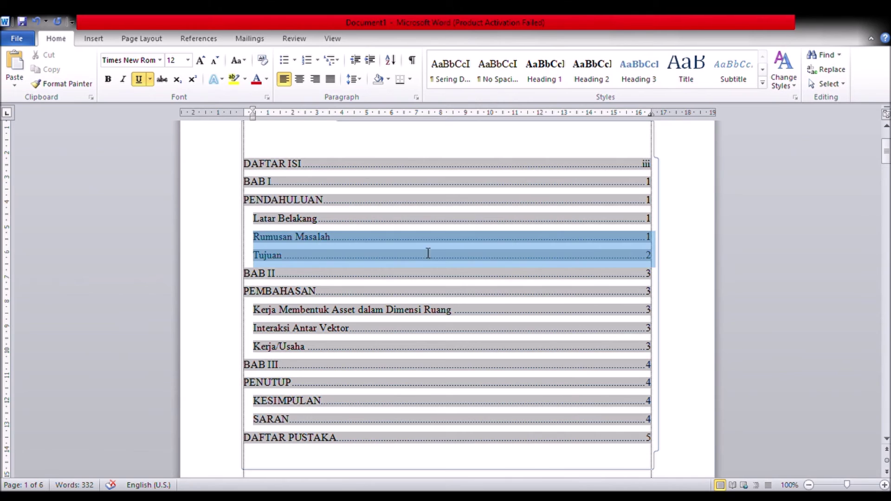
pyautogui.moveTo(290, 238); pyautogui.dragTo(274, 224)
pyautogui.click(318, 60)
pyautogui.click(284, 145)
pyautogui.moveTo(282, 116); pyautogui.dragTo(268, 116)
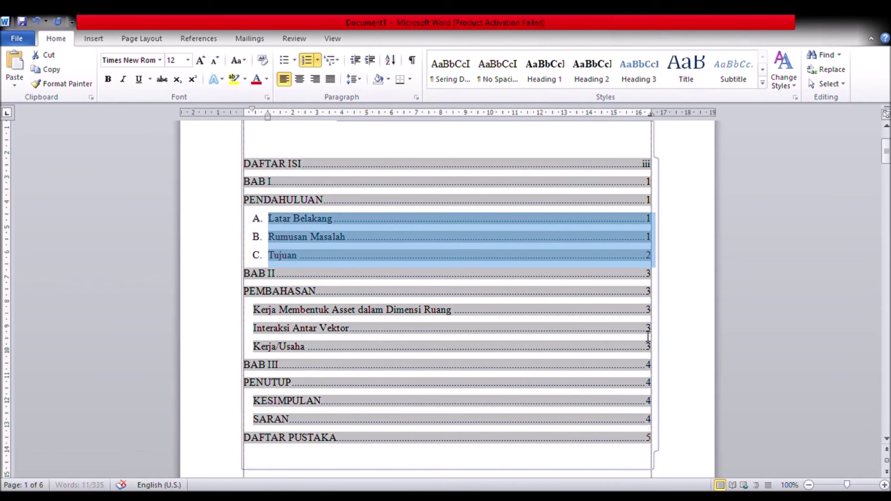
# Number the three entries under PEMBAHASAN A. to C. and reduce their text indent to about 1 cm
pyautogui.moveTo(653, 353); pyautogui.dragTo(354, 324)
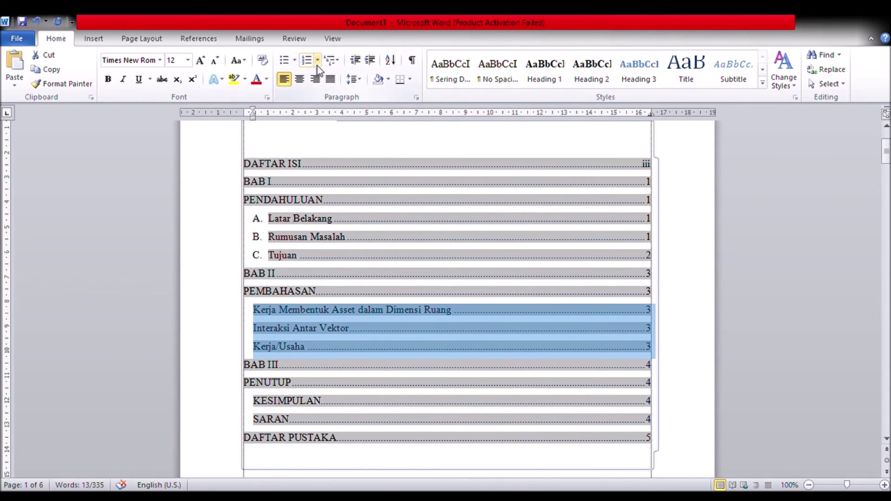
pyautogui.click(306, 60)
pyautogui.moveTo(284, 117); pyautogui.dragTo(269, 120)
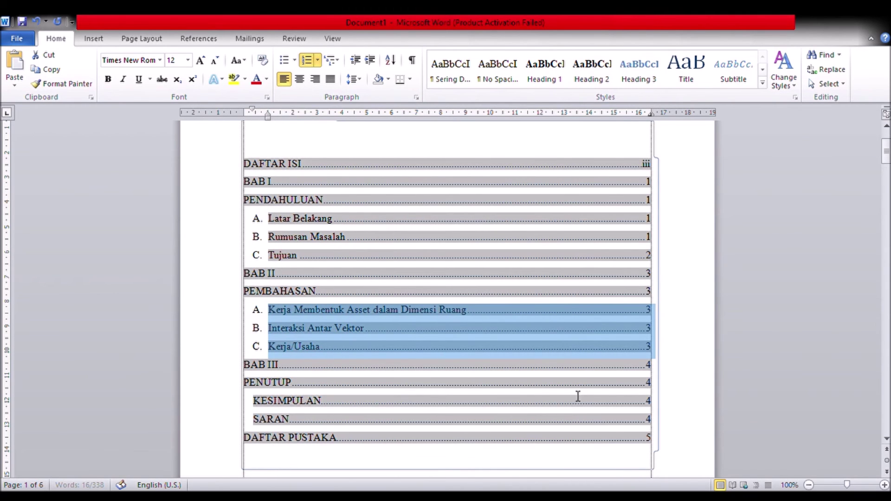
# Number the KESIMPULAN and SARAN entries under PENUTUP A. and B. and reduce their text indent to about 1 cm
pyautogui.moveTo(659, 427); pyautogui.dragTo(352, 411)
pyautogui.click(314, 67)
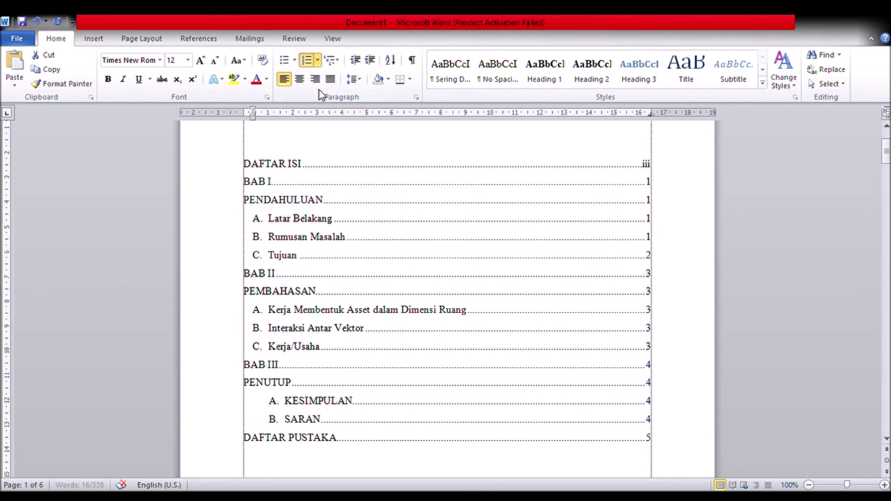
pyautogui.moveTo(282, 117); pyautogui.dragTo(268, 117)
pyautogui.scroll(-6, 397, 342)
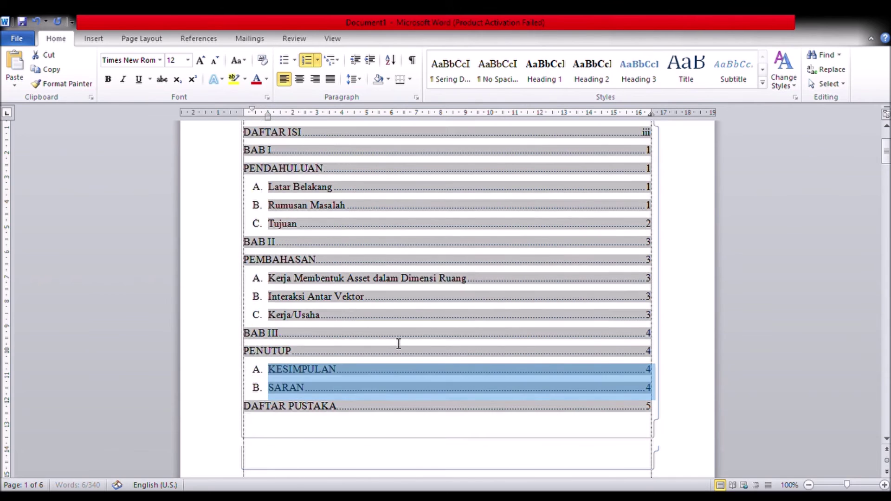
pyautogui.click(397, 341)
pyautogui.scroll(-10, 394, 343)
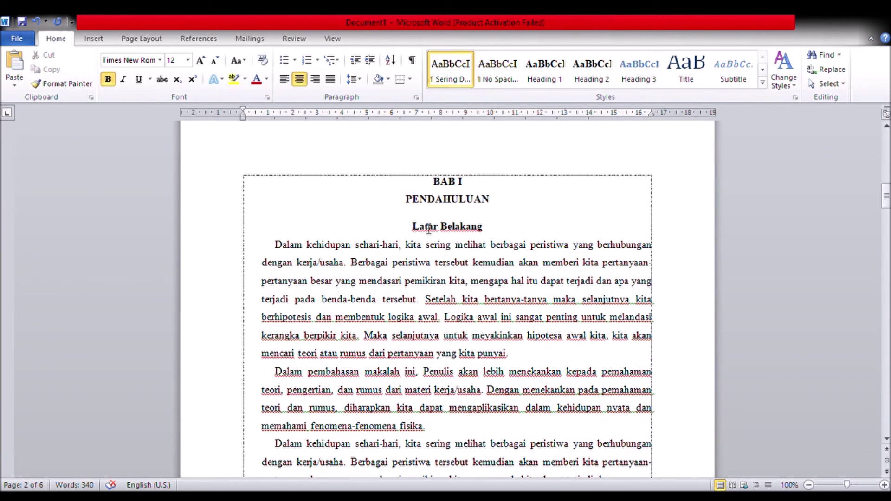
pyautogui.scroll(-10, 428, 228)
pyautogui.scroll(7, 453, 318)
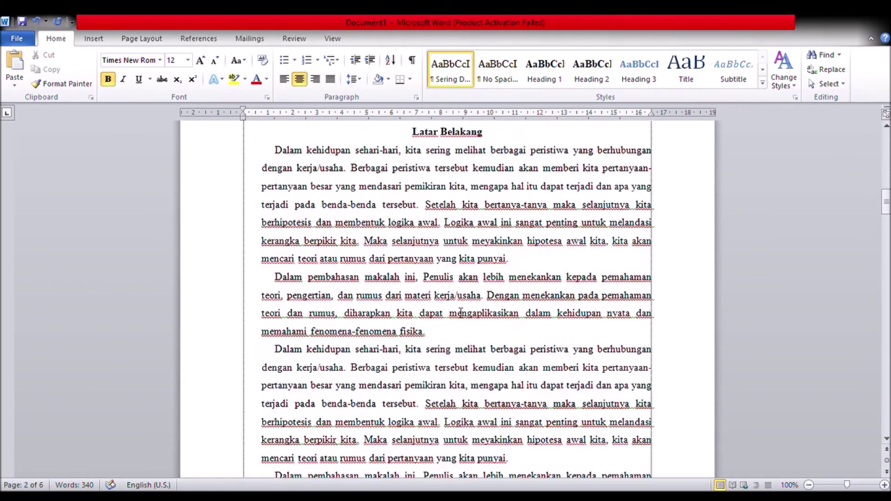
pyautogui.scroll(3, 474, 262)
pyautogui.moveTo(496, 300); pyautogui.dragTo(412, 292)
pyautogui.scroll(-4, 414, 300)
pyautogui.scroll(-5, 414, 300)
pyautogui.moveTo(503, 265); pyautogui.dragTo(412, 258)
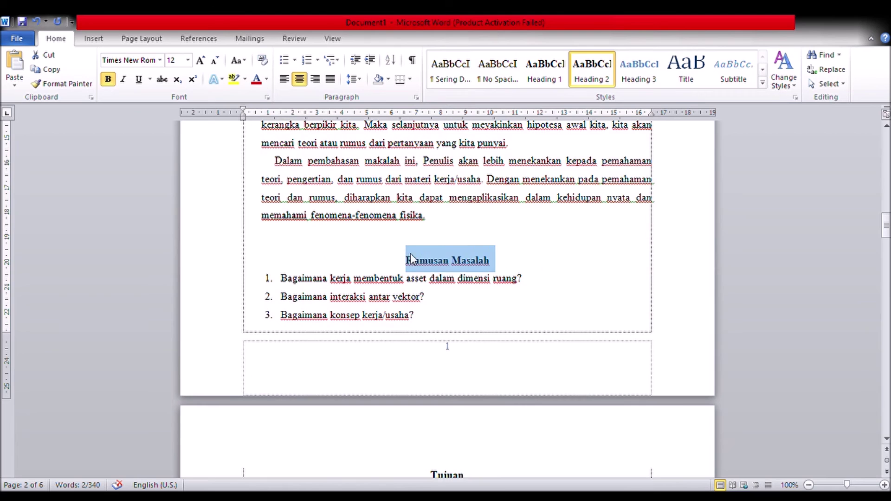
# Left-align all the body subheadings under PENDAHULUAN, PEMBAHASAN and PENUTUP, from Latar Belakang through SARAN
pyautogui.scroll(-4, 412, 259)
pyautogui.moveTo(467, 258); pyautogui.dragTo(430, 255)
pyautogui.scroll(4, 433, 251)
pyautogui.scroll(2, 433, 251)
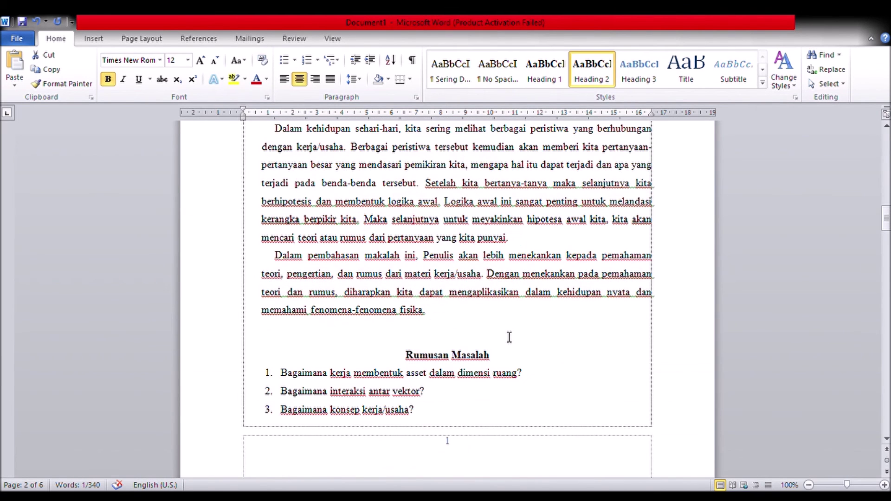
pyautogui.moveTo(496, 359); pyautogui.dragTo(426, 356)
pyautogui.write('Dalam kehidupan sehari-hari, kita sering melihat berbagai peristiwa yang berhubungan dengan kerja/usaha. Berbagai peristiwa tersebut kemudian akan memberi kita pertanyaan-pertanyaan besar yang mendasari pemikiran kita, mengapa hal itu dapat terjadi dan apa yang terjadi pada benda-benda tersebut. Setelah kita bertanya-tanya maka selanjutnya kita berhipotesis dan membentuk logika awal. Logika awal ini sangat penting untuk melandasi kerangka berpikir kita. Maka selanjutnya untuk meyakinkan hipotesa awal kita, kita akan mencari teori atau rumus dari pertanyaan yang kita punyai. Dalam pembahasan makalah ini, Penulis akan lebih menekankan kepada pemahaman teori, pengertian, dan rumus dari materi kerja/usaha. Dengan menekankan pada pemahaman teori dan rumus, diharapkan kita dapat mengaplikasikan dalam kehidupan nyata dan memahami fenomena-fenomena fisika.')
pyautogui.scroll(2, 468, 203)
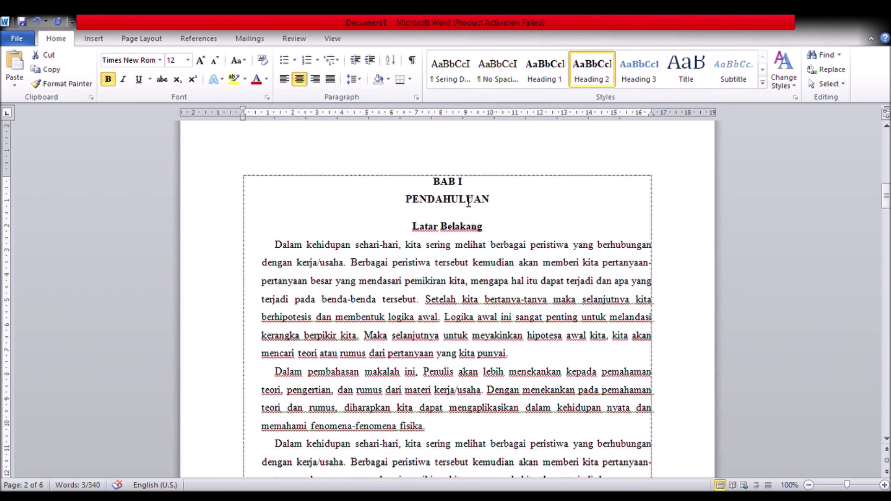
pyautogui.moveTo(496, 233); pyautogui.dragTo(412, 228)
pyautogui.scroll(-15, 450, 338)
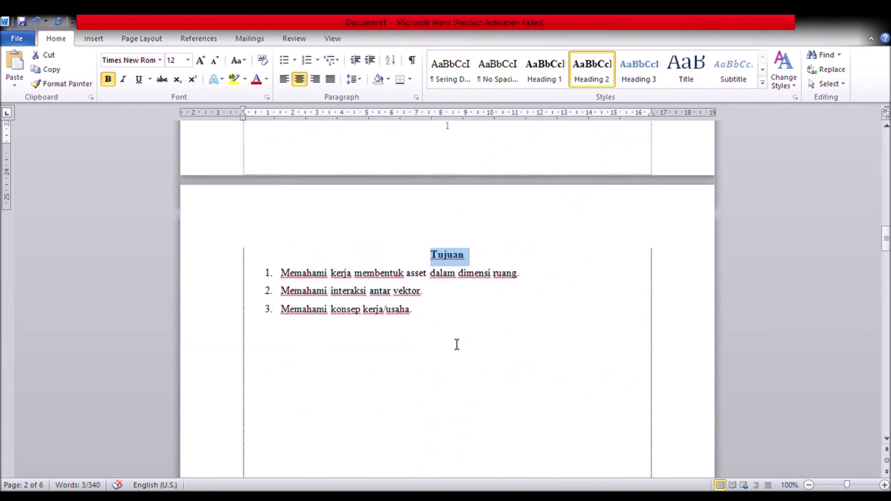
pyautogui.scroll(-7, 455, 344)
pyautogui.moveTo(487, 394); pyautogui.dragTo(360, 354)
pyautogui.scroll(-15, 374, 354)
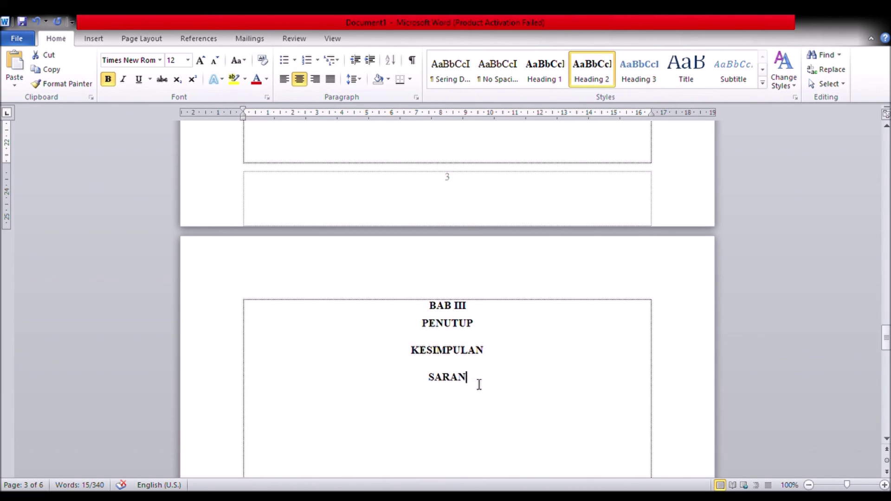
pyautogui.moveTo(479, 384); pyautogui.dragTo(433, 361)
pyautogui.click(284, 80)
# Apply A., B., C. numbering to the selected body subheadings and reduce their text indent to about 0.7 cm
pyautogui.scroll(20, 358, 169)
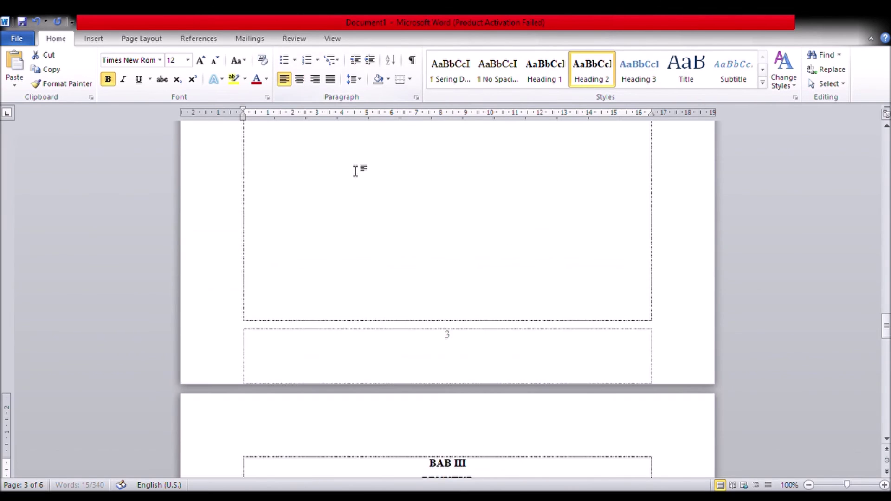
pyautogui.scroll(6, 358, 163)
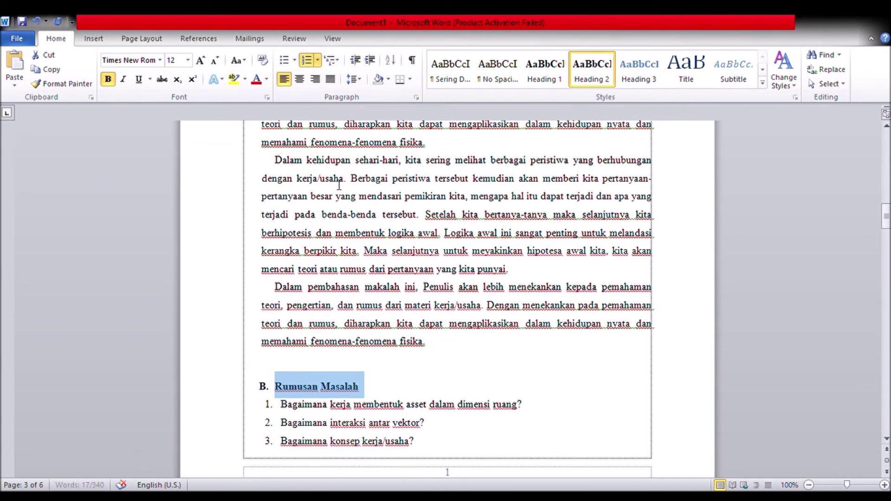
pyautogui.scroll(4, 323, 154)
pyautogui.moveTo(276, 116); pyautogui.dragTo(261, 116)
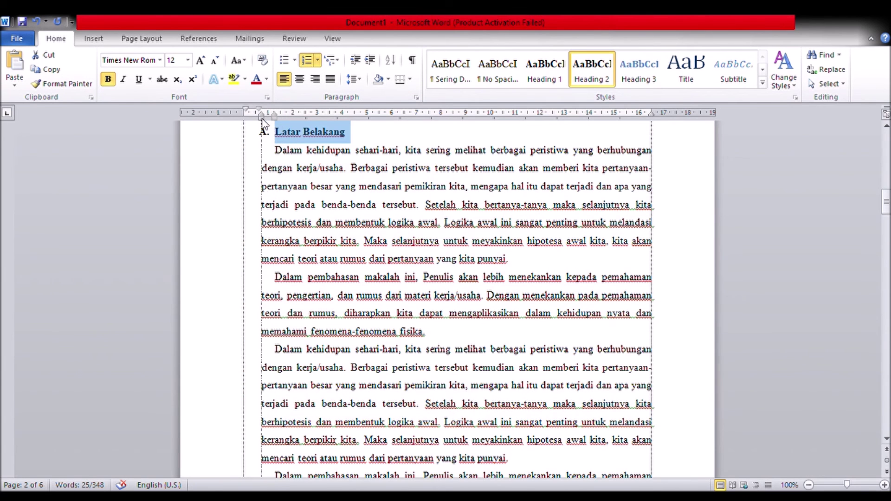
# Restart the numbering of the three subheadings under PEMBAHASAN at A. and reduce their text indent to about 0.7 cm
pyautogui.scroll(-20, 373, 292)
pyautogui.scroll(15, 374, 292)
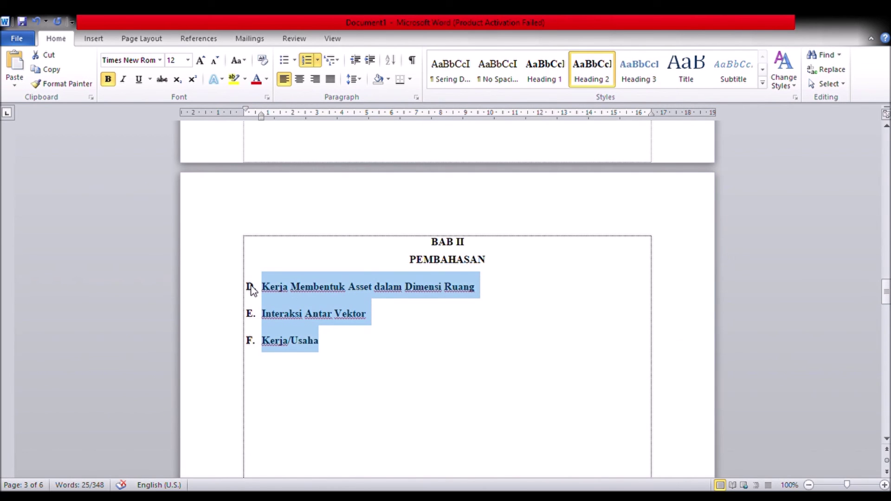
pyautogui.click(251, 288)
pyautogui.moveTo(333, 348); pyautogui.dragTo(270, 304)
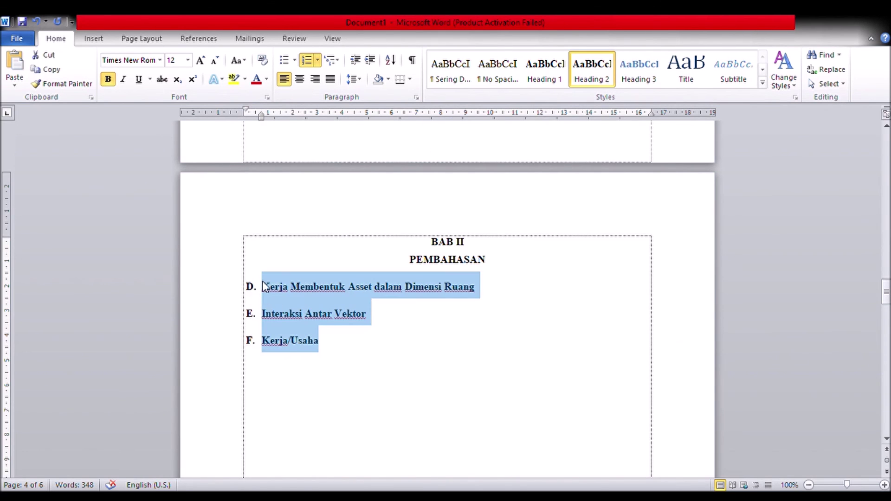
pyautogui.click(322, 124)
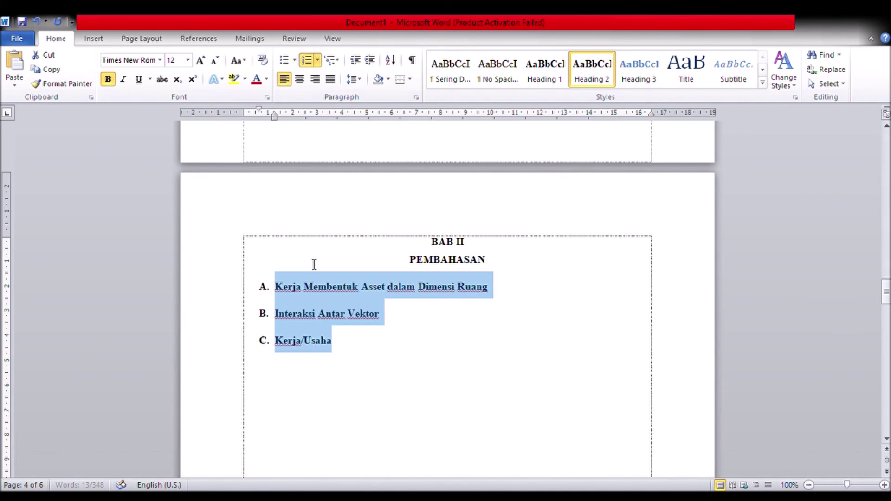
pyautogui.moveTo(268, 121); pyautogui.dragTo(261, 120)
# Restart the numbering of KESIMPULAN and SARAN under PENUTUP at A. and reduce their text indent to about 0.7 cm
pyautogui.scroll(-15, 285, 208)
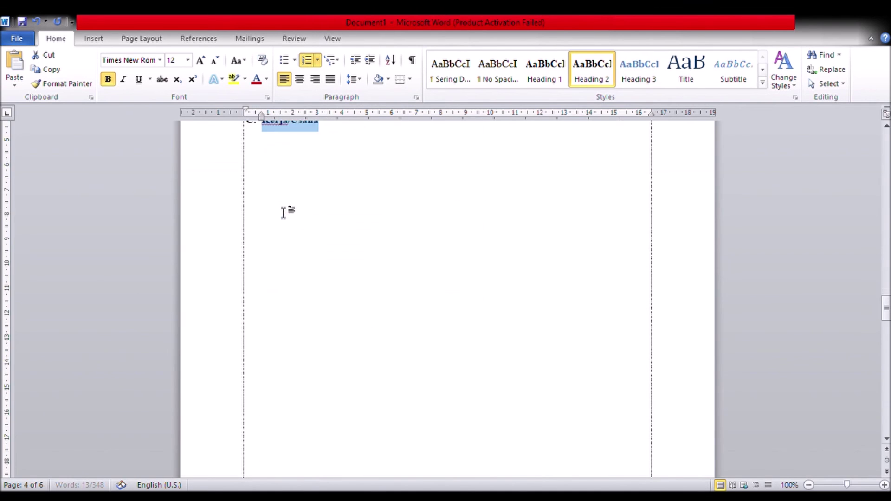
pyautogui.moveTo(323, 374); pyautogui.dragTo(252, 308)
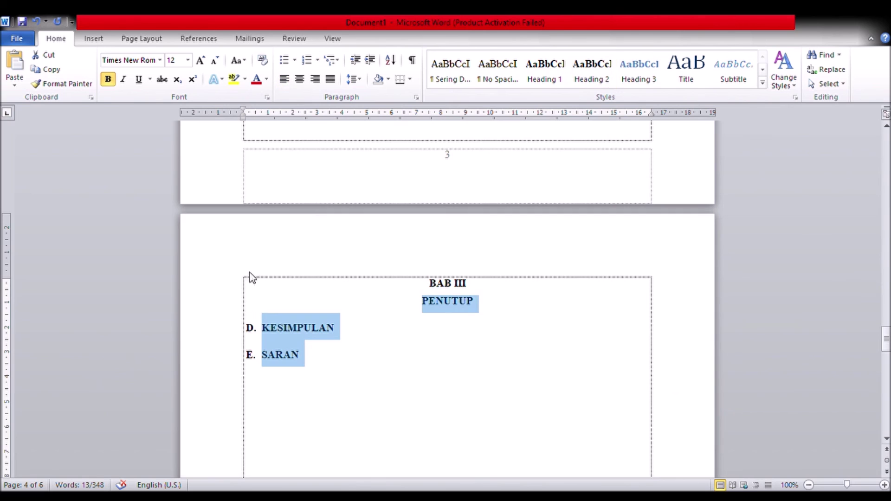
pyautogui.click(314, 370)
pyautogui.moveTo(314, 370); pyautogui.dragTo(267, 334)
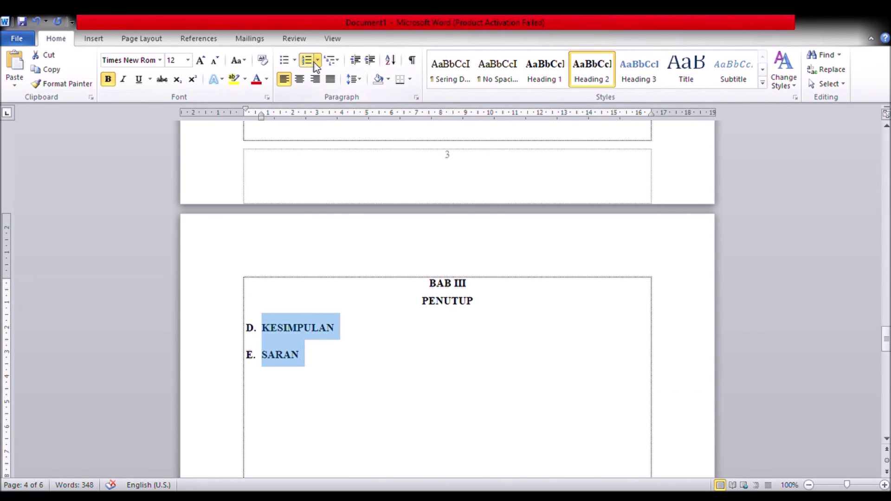
pyautogui.click(330, 120)
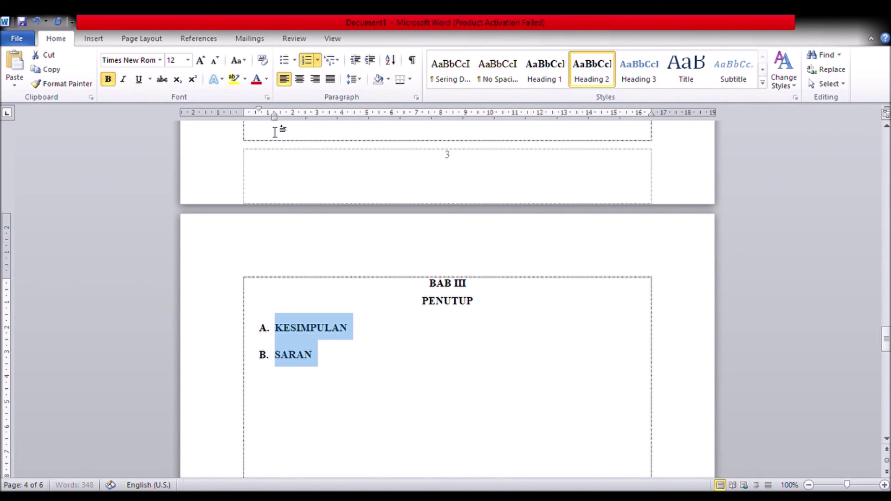
pyautogui.moveTo(274, 117); pyautogui.dragTo(242, 117)
pyautogui.click(507, 317)
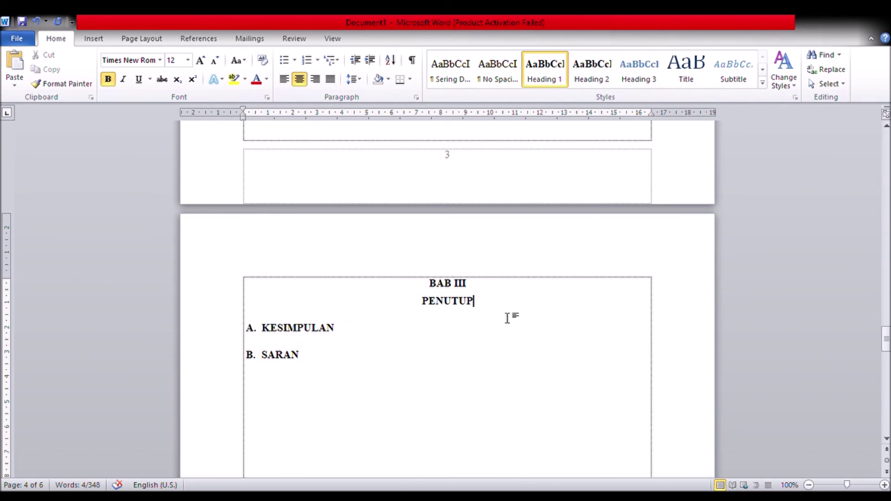
# Review the lettered subheadings in the body and the entries and page numbers of the DAFTAR ISI table of contents
pyautogui.scroll(20, 452, 339)
pyautogui.scroll(15, 459, 333)
pyautogui.scroll(-3, 458, 328)
pyautogui.click(430, 322)
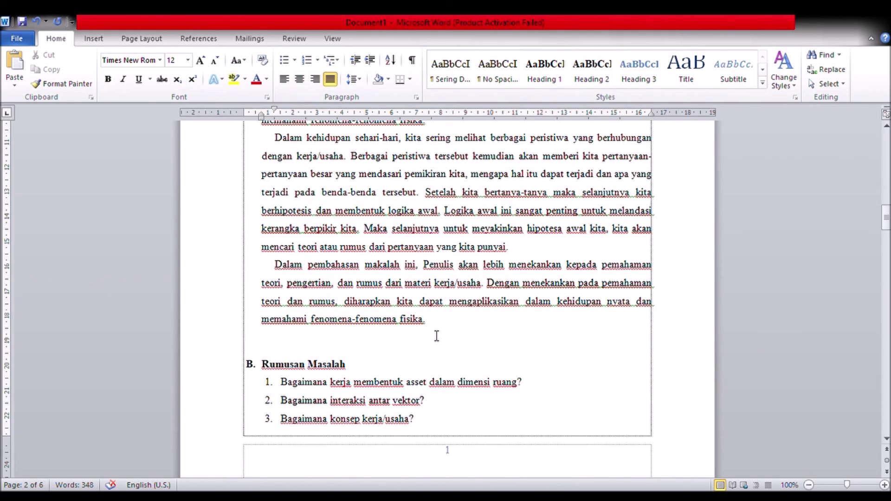
pyautogui.scroll(15, 438, 330)
pyautogui.scroll(4, 445, 329)
pyautogui.scroll(-1, 641, 322)
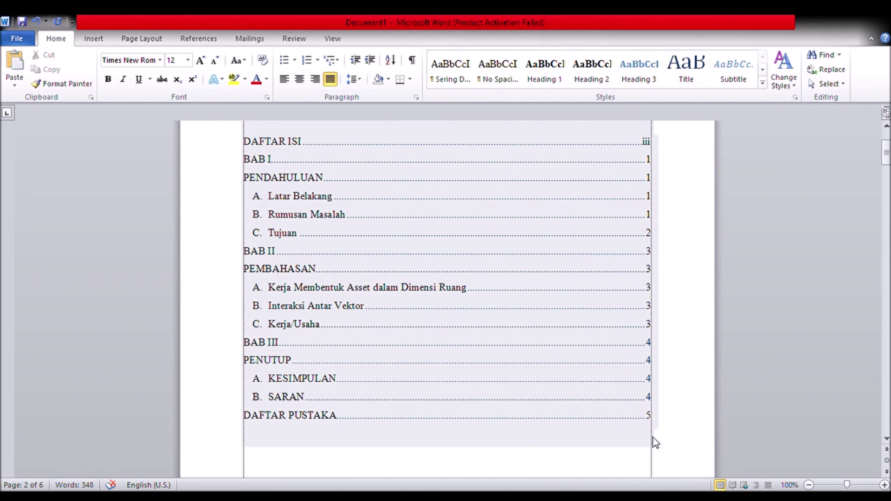
pyautogui.click(683, 298)
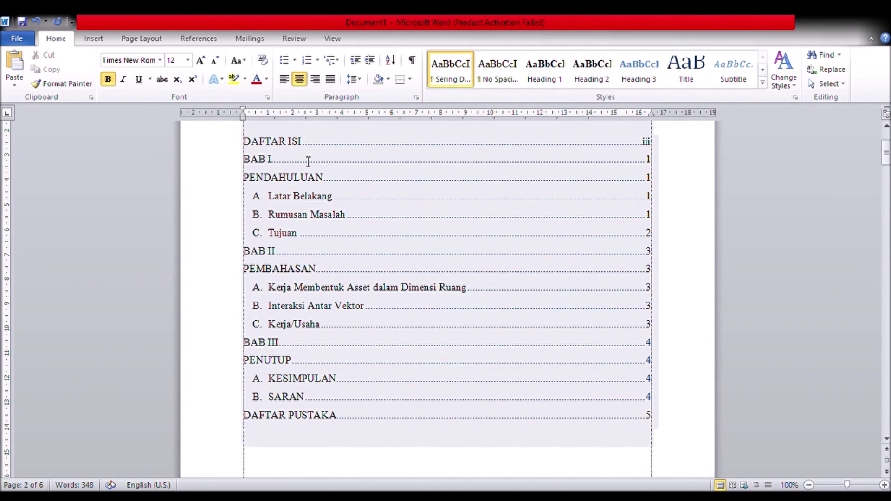
pyautogui.scroll(-7, 692, 335)
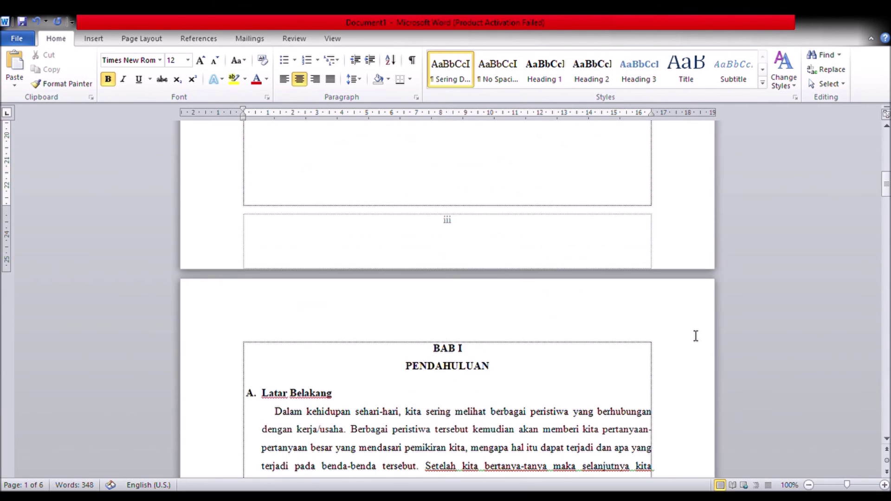
pyautogui.scroll(-3, 612, 350)
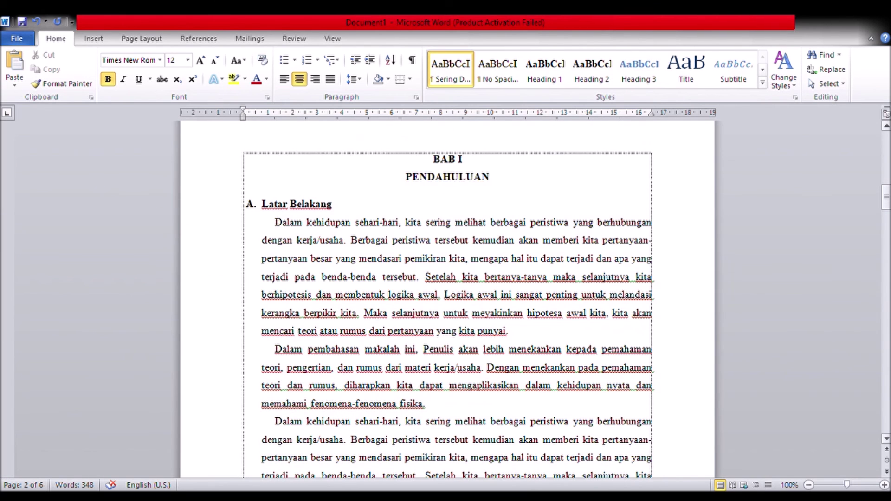
pyautogui.moveTo(886, 198); pyautogui.dragTo(887, 148)
pyautogui.scroll(-3, 620, 316)
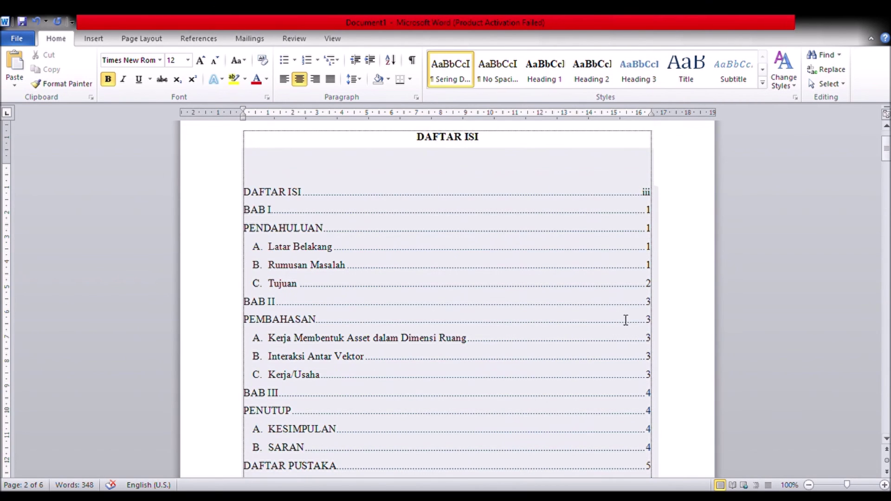
pyautogui.scroll(-1, 658, 346)
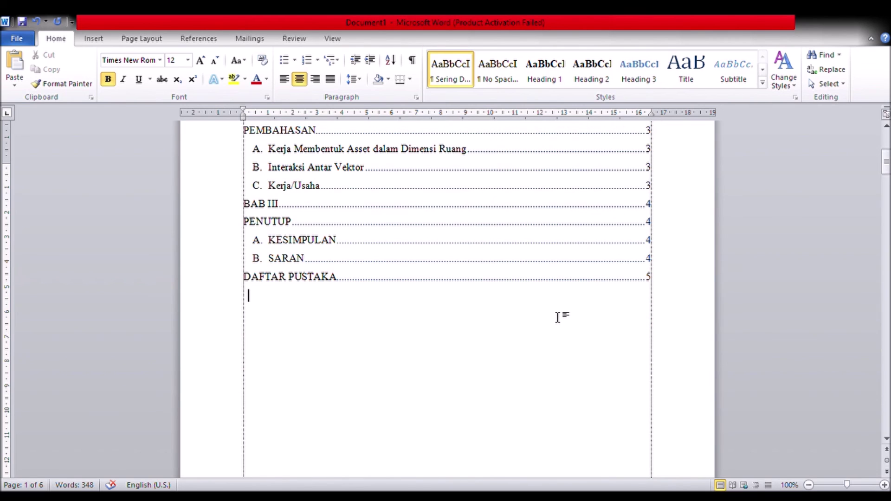